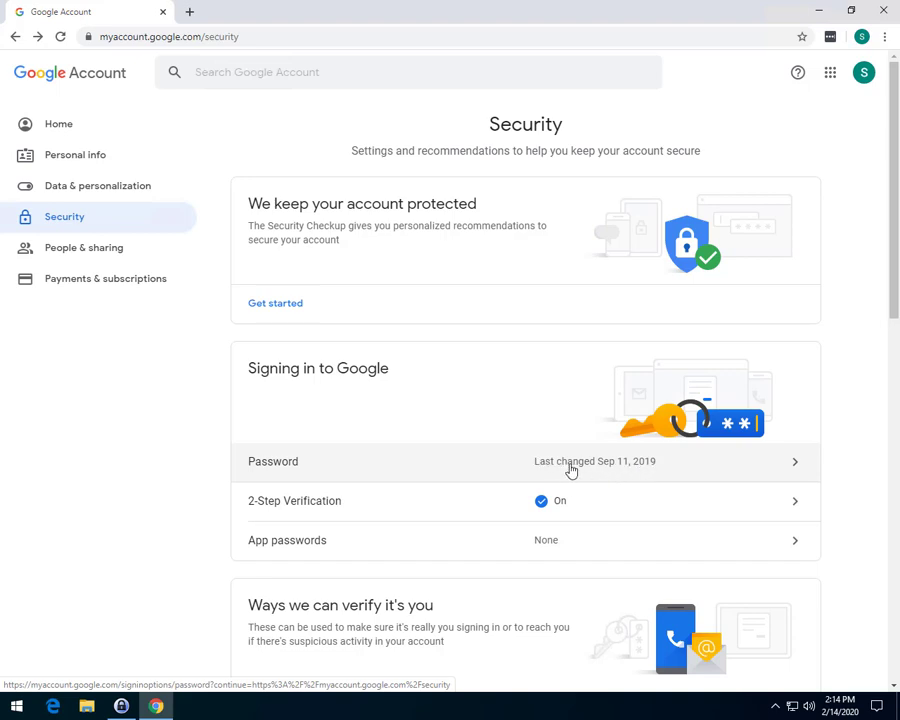
View the account's password change page, verifying identity with the account password copied from the KeePass Gmail entry, and return to the Security page
{"action": "left_click", "coordinate": [599, 463]}
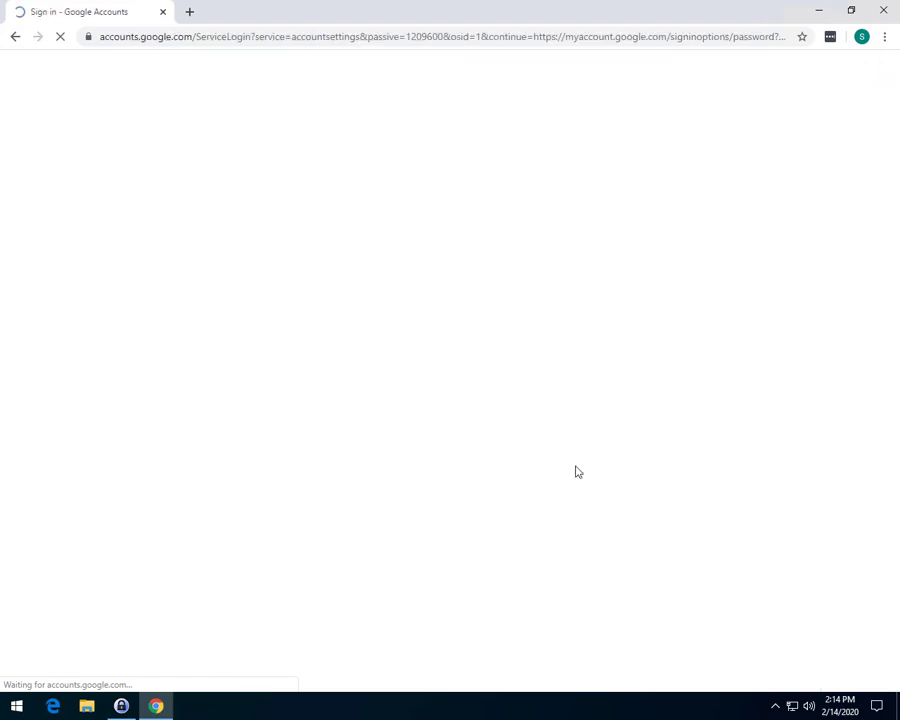
{"action": "left_click", "coordinate": [121, 706]}
{"action": "right_click", "coordinate": [364, 320]}
{"action": "left_click", "coordinate": [418, 341]}
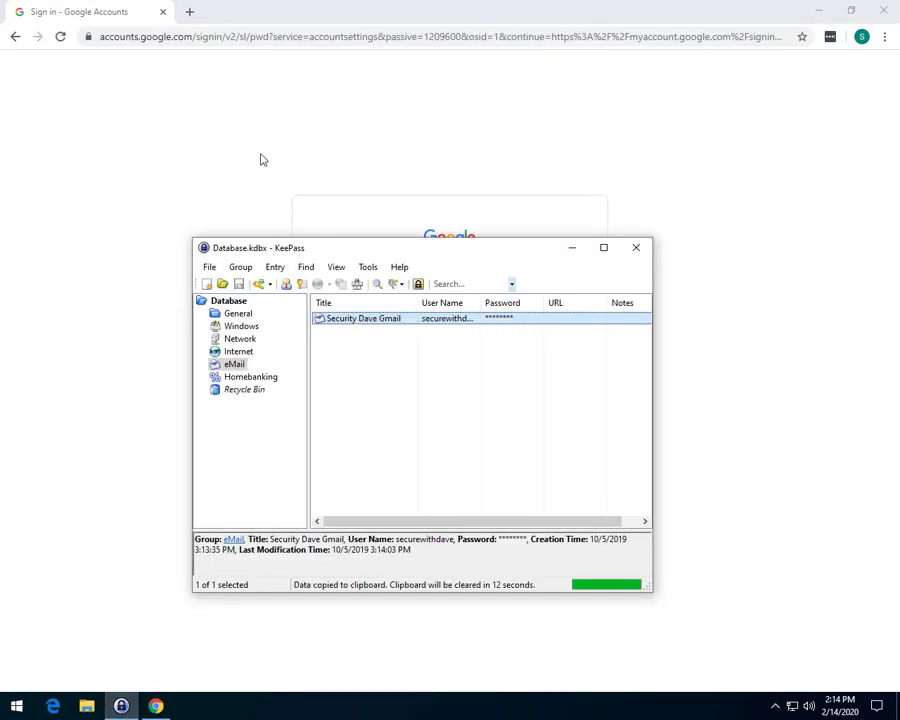
{"action": "left_click", "coordinate": [263, 162]}
{"action": "left_click", "coordinate": [402, 370]}
{"action": "key", "text": "ctrl+v"}
{"action": "left_click", "coordinate": [541, 435]}
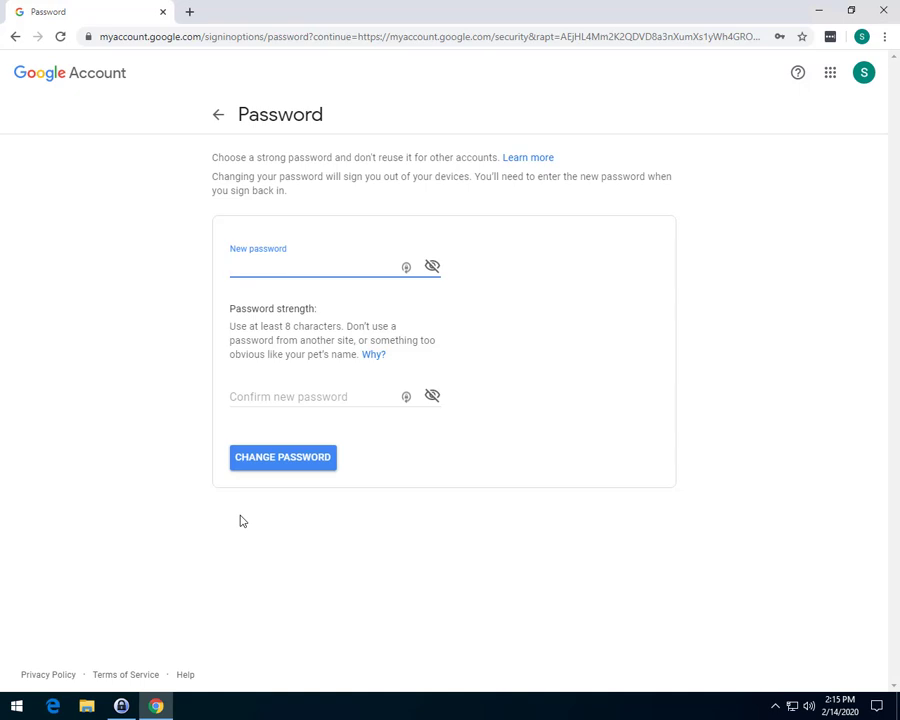
{"action": "left_click", "coordinate": [222, 117]}
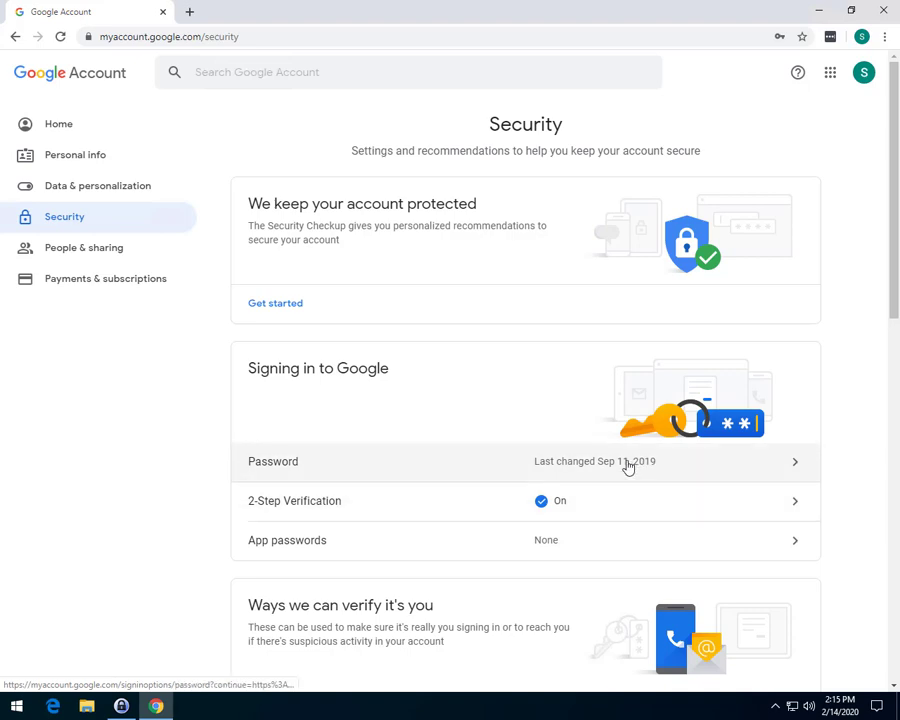
{"action": "left_click", "coordinate": [574, 468]}
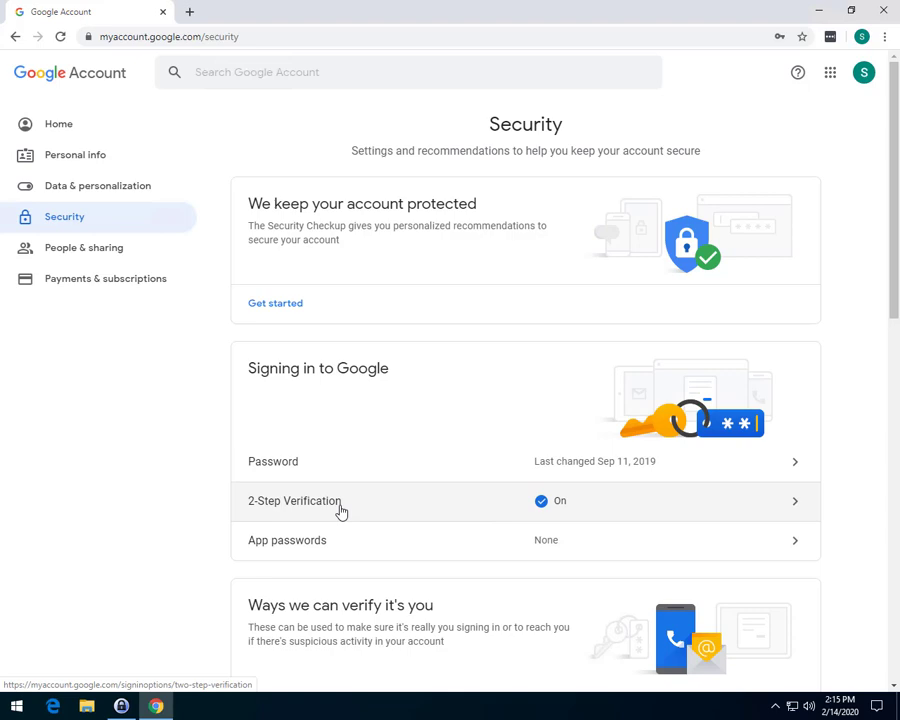
Open the 2-Step Verification settings and verify identity with the account password copied from the KeePass Gmail entry
{"action": "left_click", "coordinate": [340, 511]}
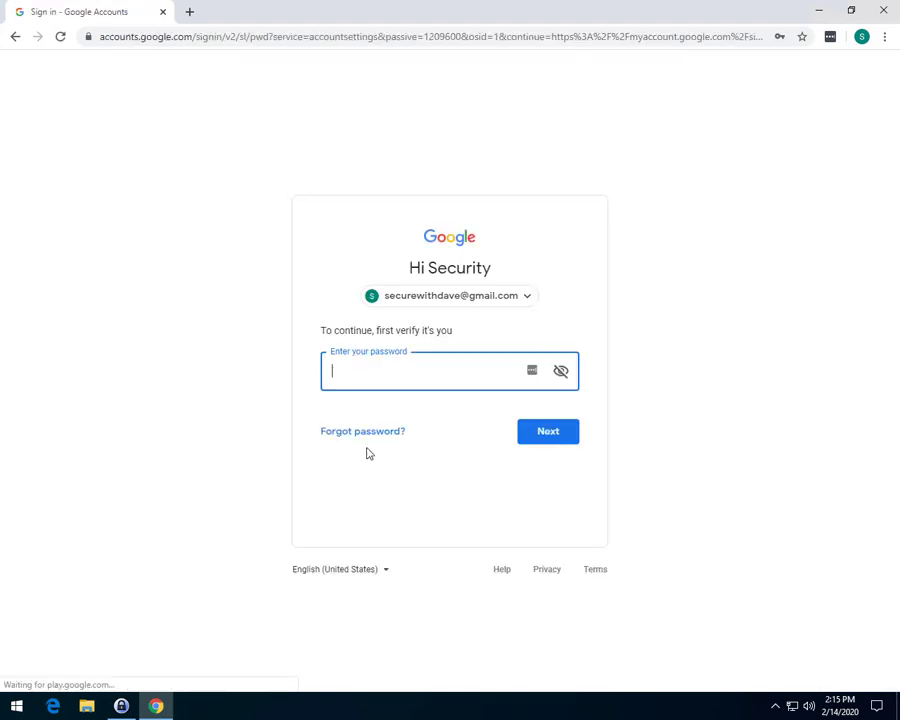
{"action": "left_click", "coordinate": [121, 706]}
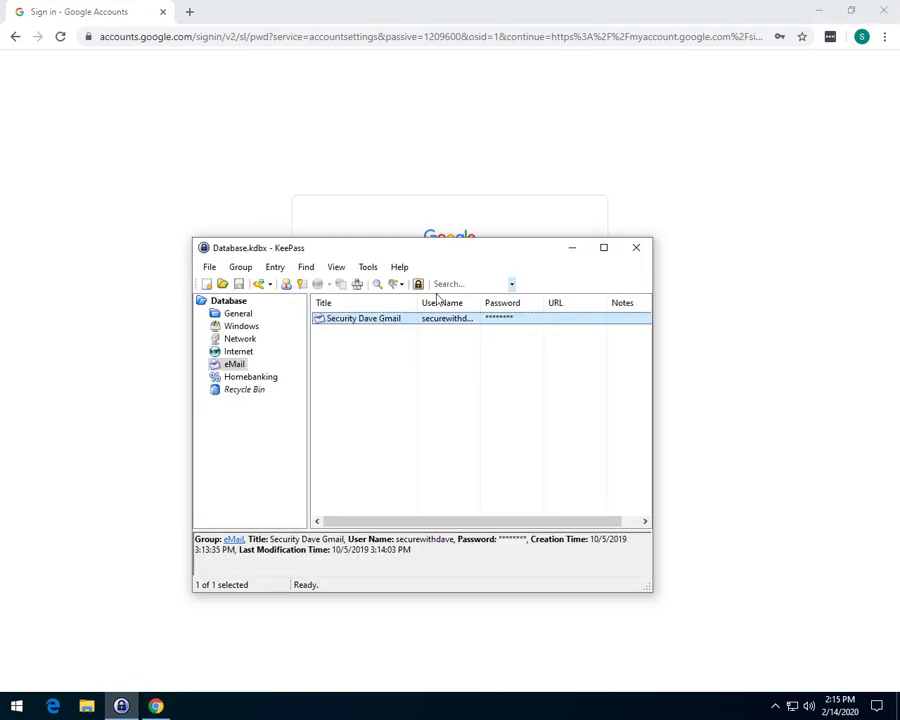
{"action": "right_click", "coordinate": [390, 314]}
{"action": "left_click", "coordinate": [428, 336]}
{"action": "left_click", "coordinate": [266, 172]}
{"action": "left_click", "coordinate": [397, 377]}
{"action": "key", "text": "ctrl+v"}
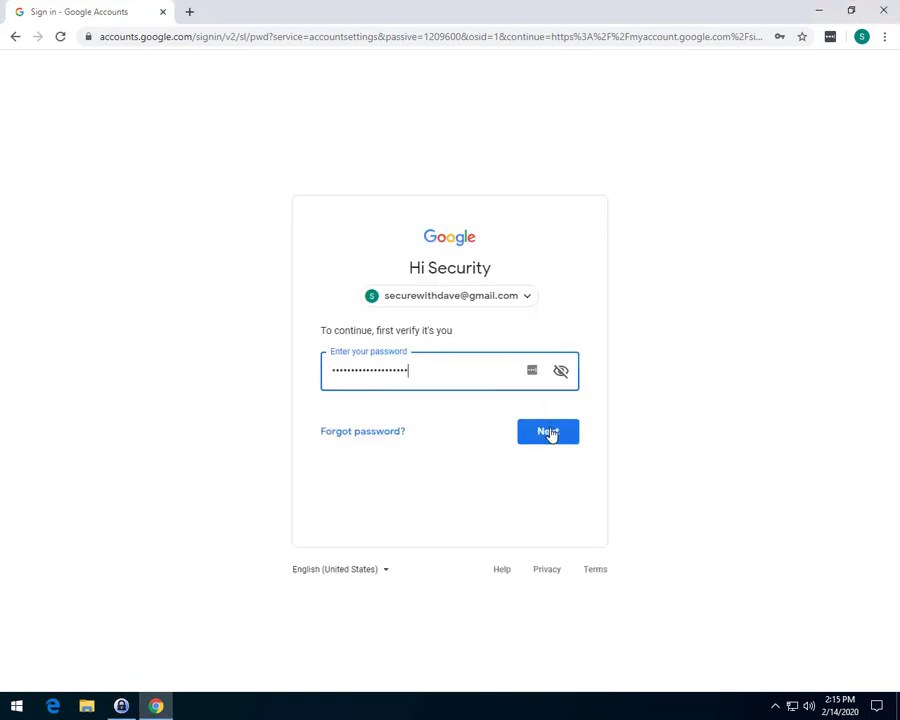
{"action": "left_click", "coordinate": [548, 431]}
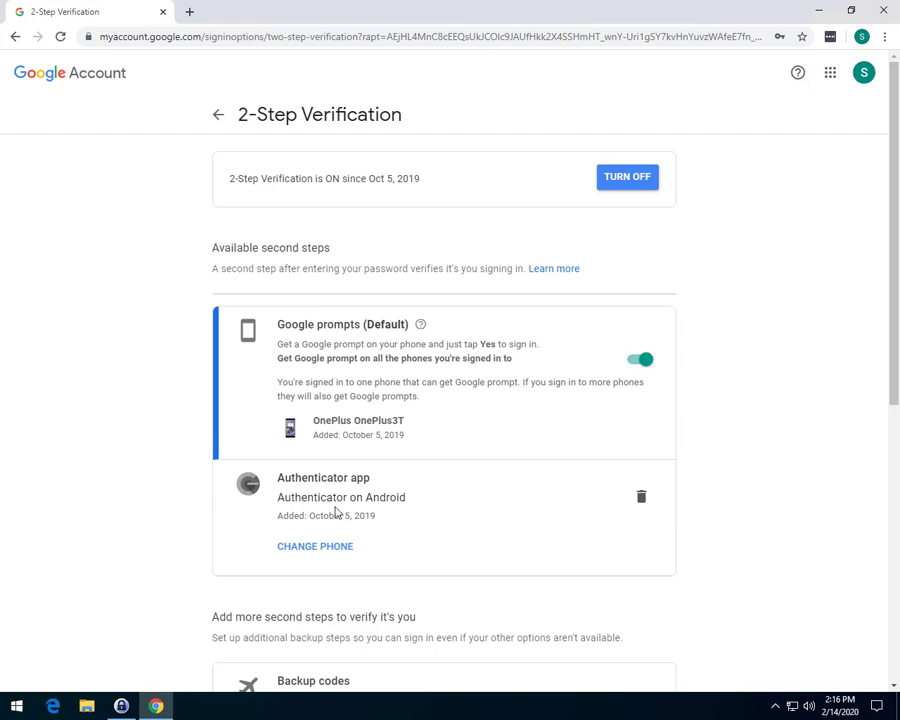
Examine the available and additional second steps and the trusted devices section for 2-Step Verification, and return to the Security page
{"action": "scroll", "coordinate": [336, 511], "scroll_direction": "down", "scroll_amount": 2}
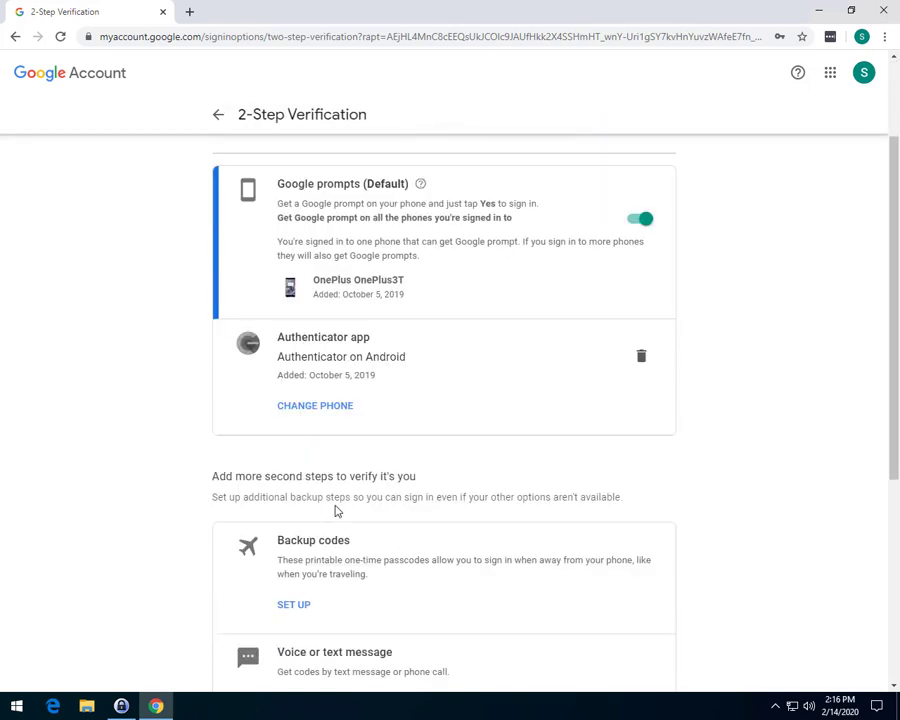
{"action": "scroll", "coordinate": [336, 511], "scroll_direction": "down", "scroll_amount": 2}
{"action": "scroll", "coordinate": [336, 511], "scroll_direction": "down", "scroll_amount": 1}
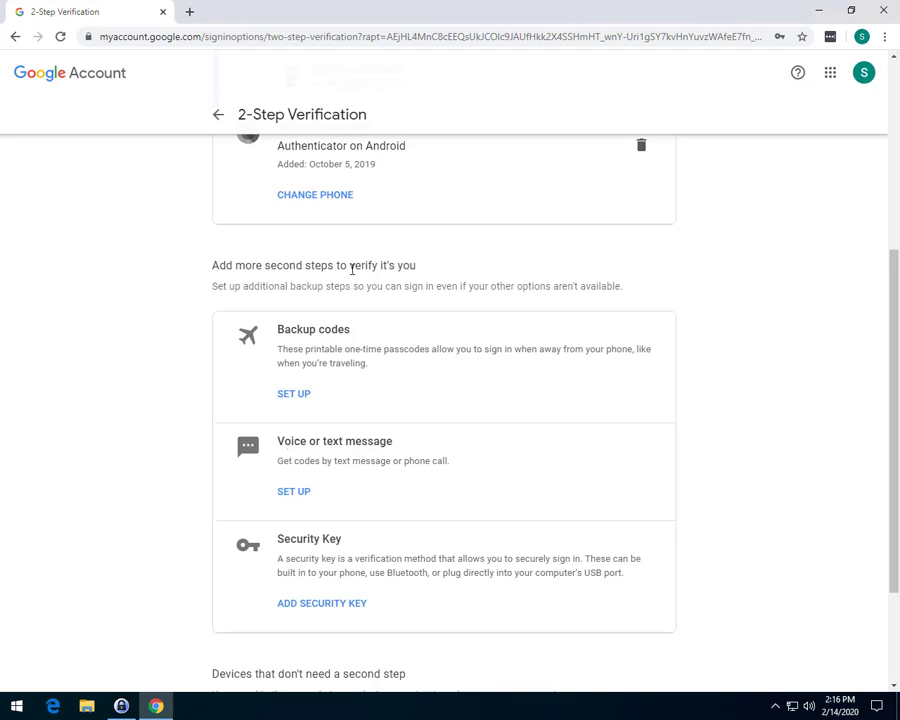
{"action": "scroll", "coordinate": [313, 222], "scroll_direction": "up", "scroll_amount": 1}
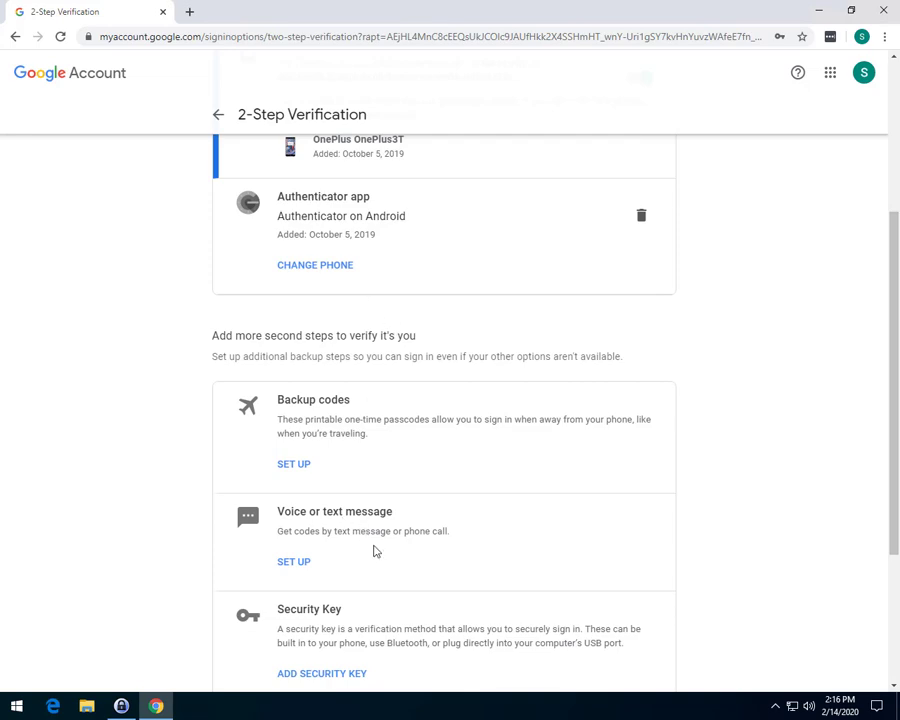
{"action": "scroll", "coordinate": [345, 537], "scroll_direction": "down", "scroll_amount": 1}
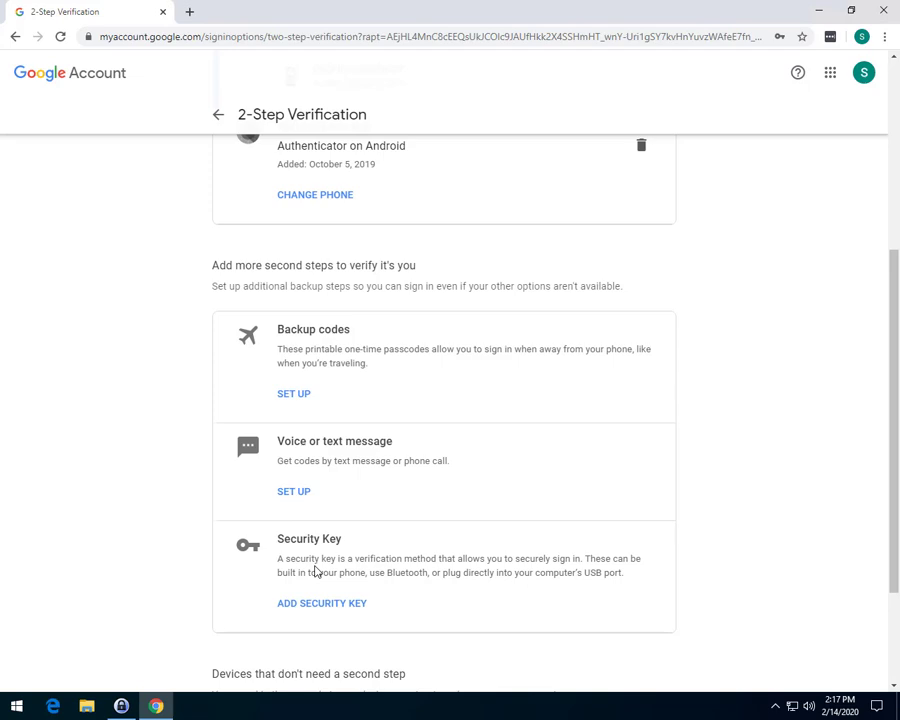
{"action": "scroll", "coordinate": [315, 571], "scroll_direction": "down", "scroll_amount": 1}
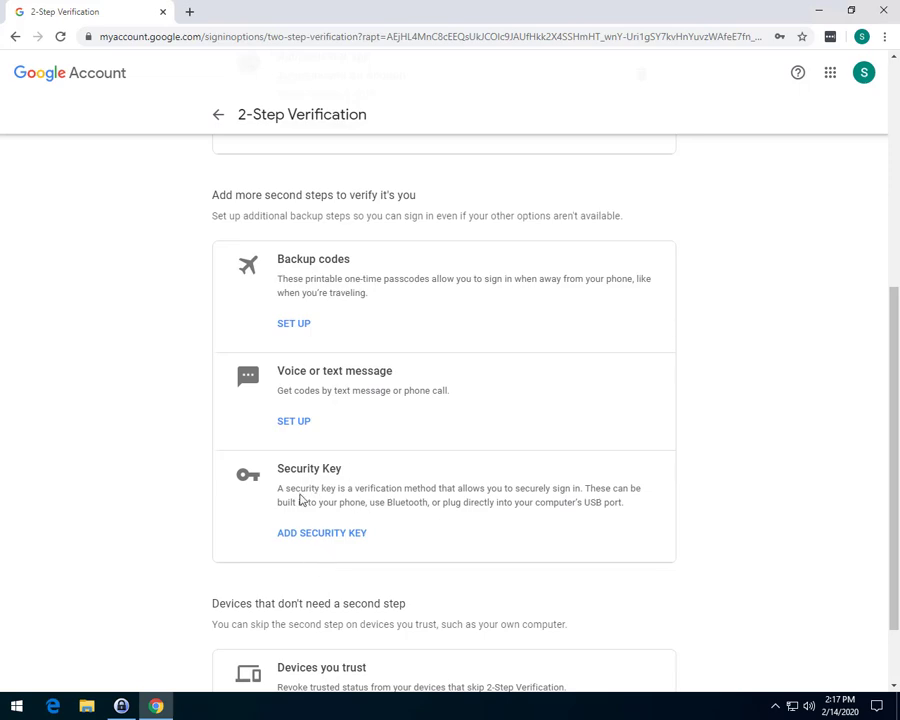
{"action": "scroll", "coordinate": [300, 500], "scroll_direction": "down", "scroll_amount": 1}
{"action": "scroll", "coordinate": [300, 500], "scroll_direction": "down", "scroll_amount": 1}
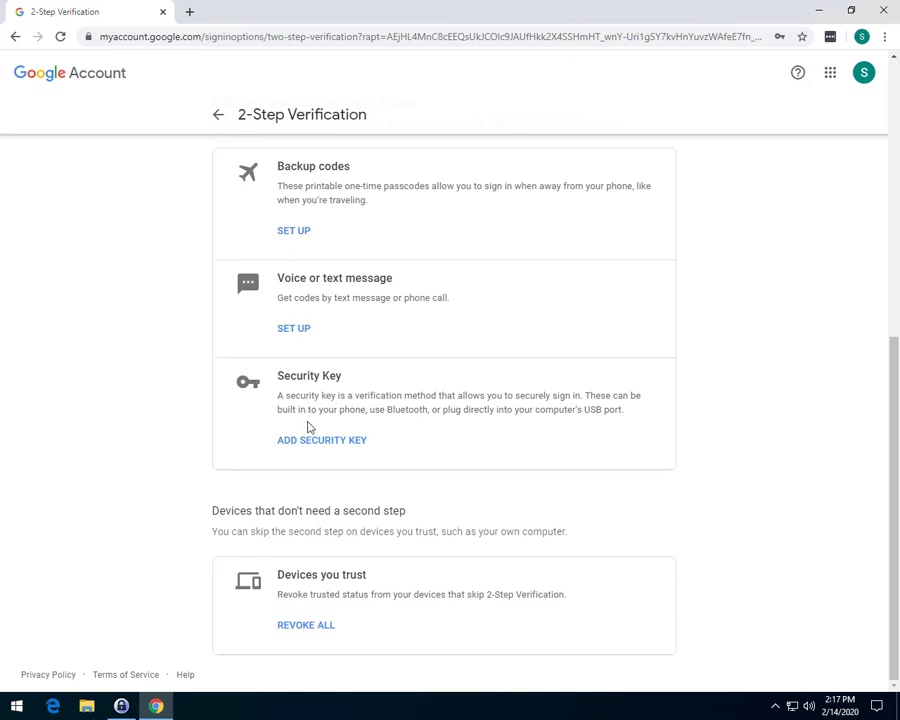
{"action": "scroll", "coordinate": [307, 424], "scroll_direction": "up", "scroll_amount": 2}
{"action": "scroll", "coordinate": [333, 367], "scroll_direction": "down", "scroll_amount": 2}
{"action": "scroll", "coordinate": [342, 600], "scroll_direction": "up", "scroll_amount": 5}
{"action": "left_click", "coordinate": [218, 119]}
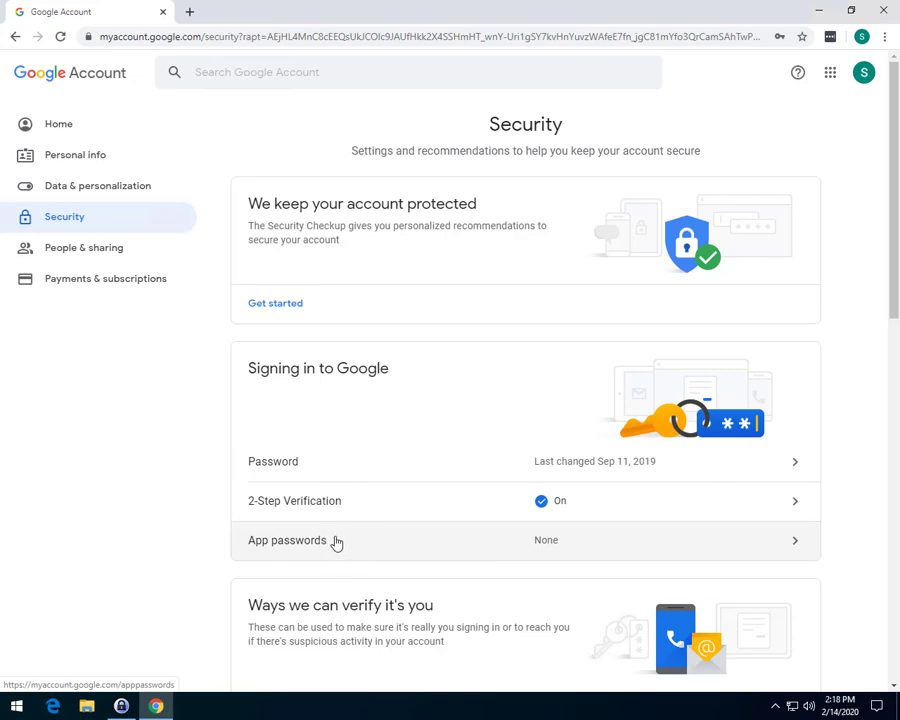
Open the recovery phone settings and verify identity with the account password copied from the KeePass Gmail entry
{"action": "scroll", "coordinate": [335, 542], "scroll_direction": "down", "scroll_amount": 1}
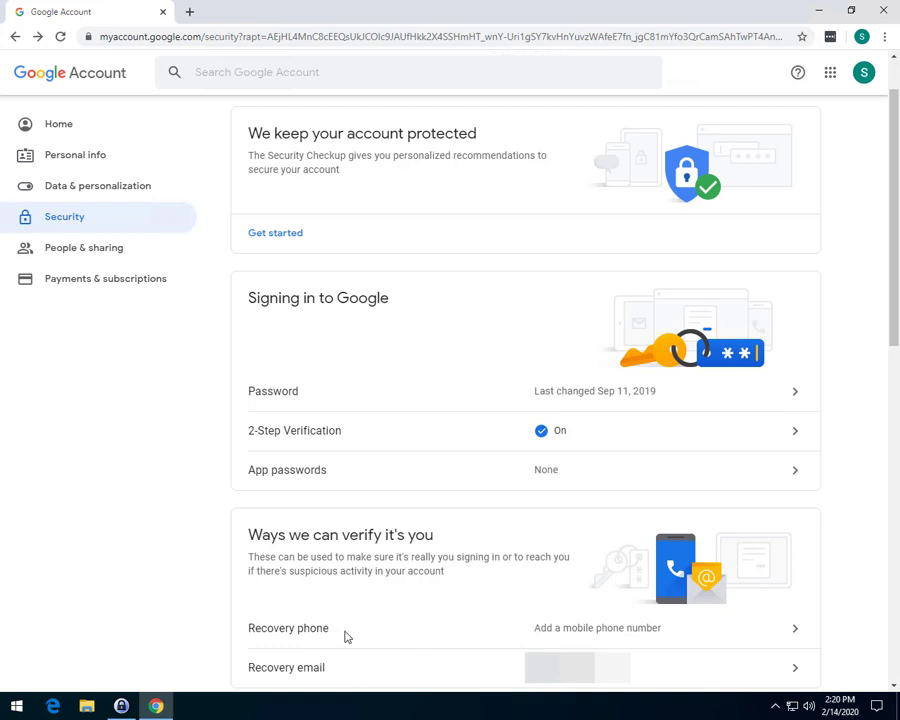
{"action": "left_click", "coordinate": [596, 637]}
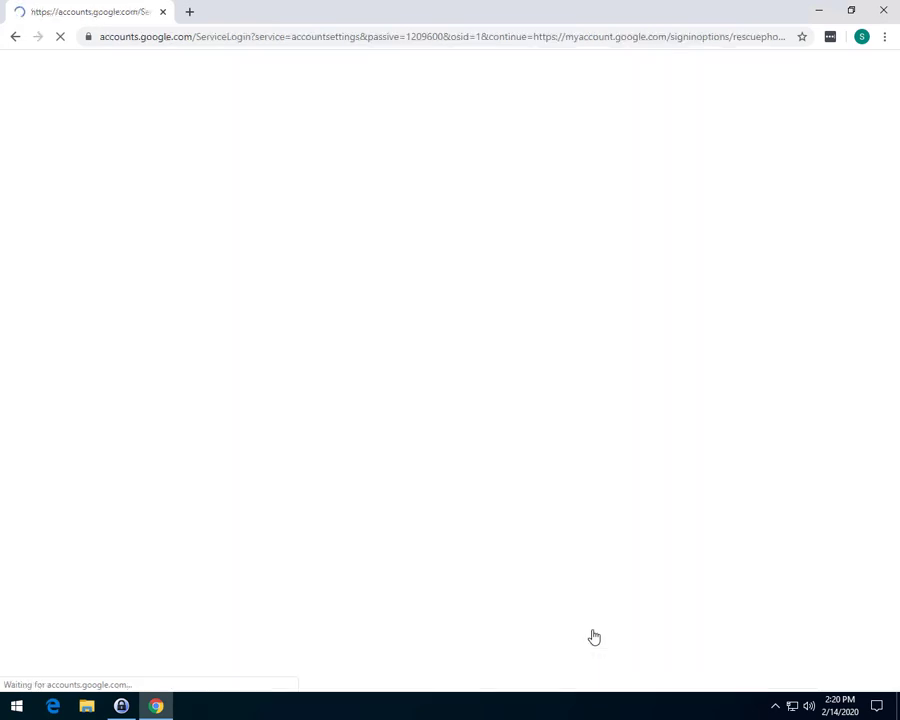
{"action": "left_click", "coordinate": [118, 708]}
{"action": "right_click", "coordinate": [372, 319]}
{"action": "left_click", "coordinate": [419, 343]}
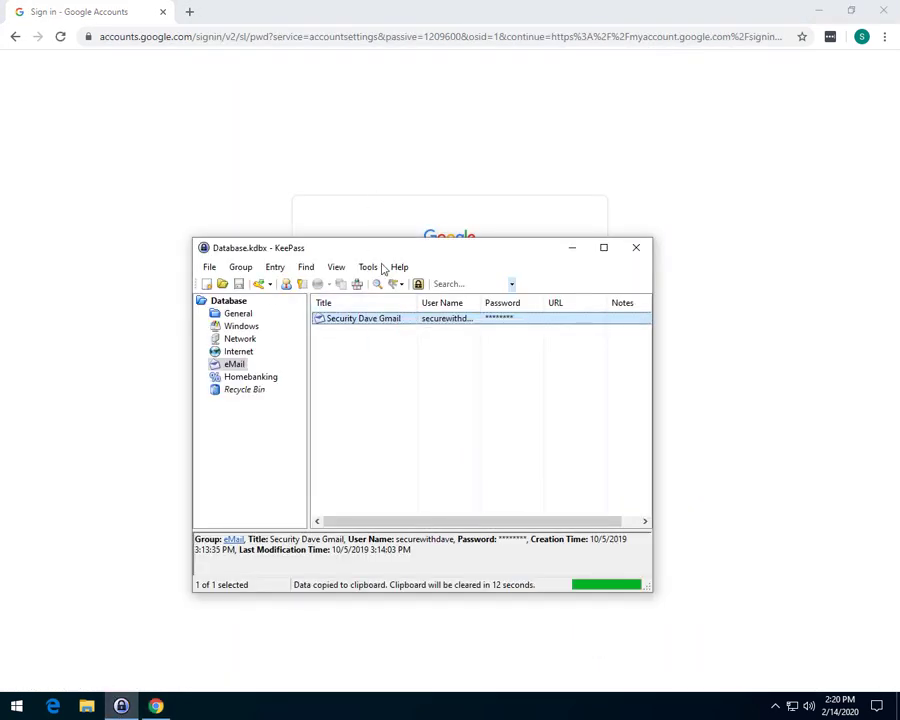
{"action": "key", "text": "alt+Tab"}
{"action": "left_click", "coordinate": [368, 370]}
{"action": "key", "text": "ctrl+v"}
{"action": "left_click", "coordinate": [548, 431]}
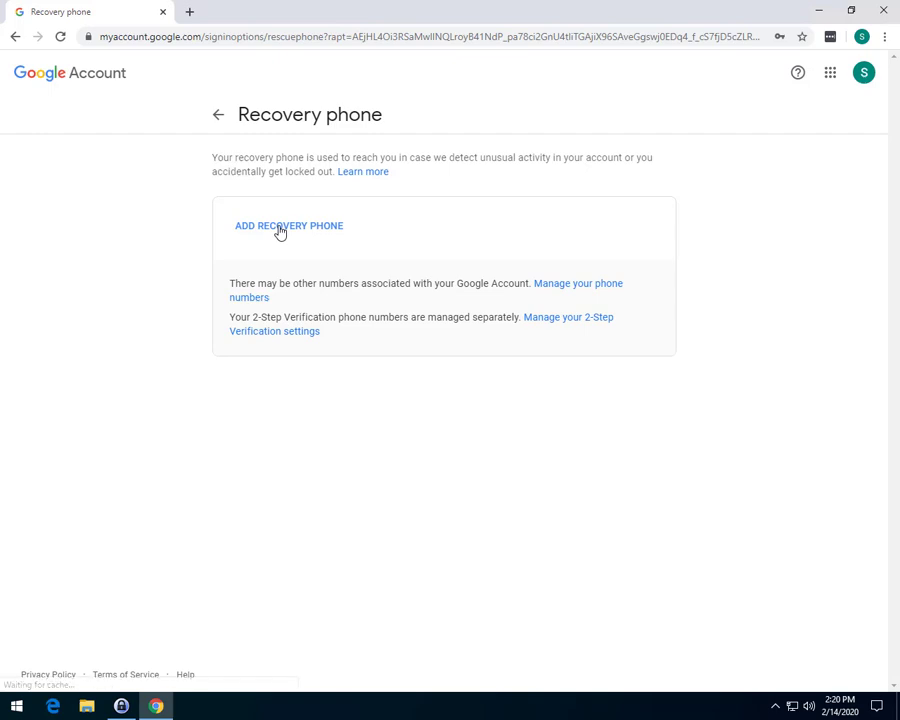
View the form for adding a recovery phone, close it without entering a number, and return to the Security page
{"action": "left_click", "coordinate": [281, 232]}
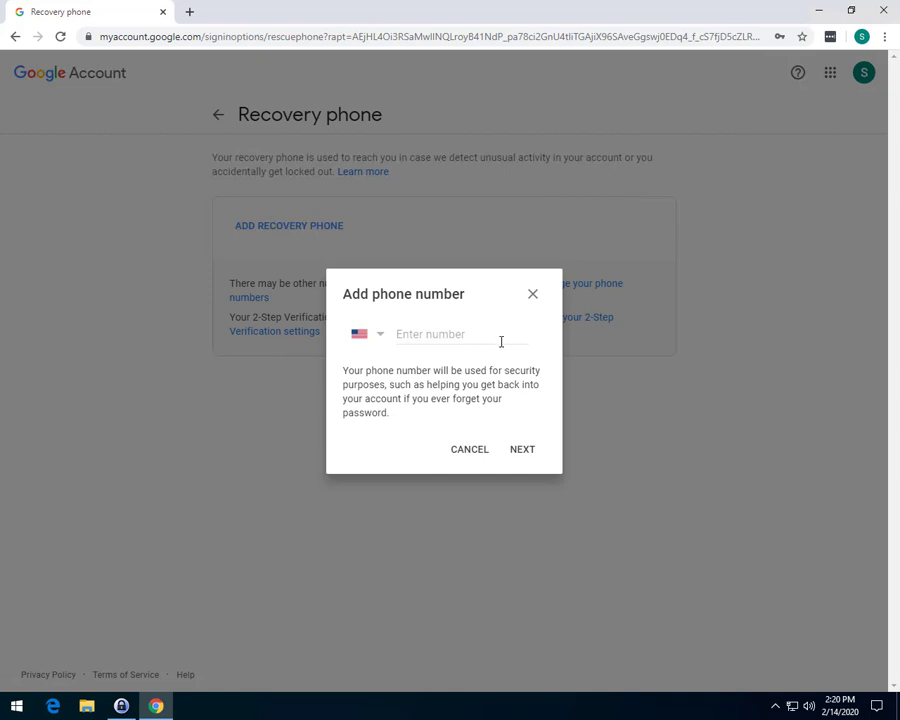
{"action": "left_click", "coordinate": [460, 334]}
{"action": "left_click", "coordinate": [535, 297]}
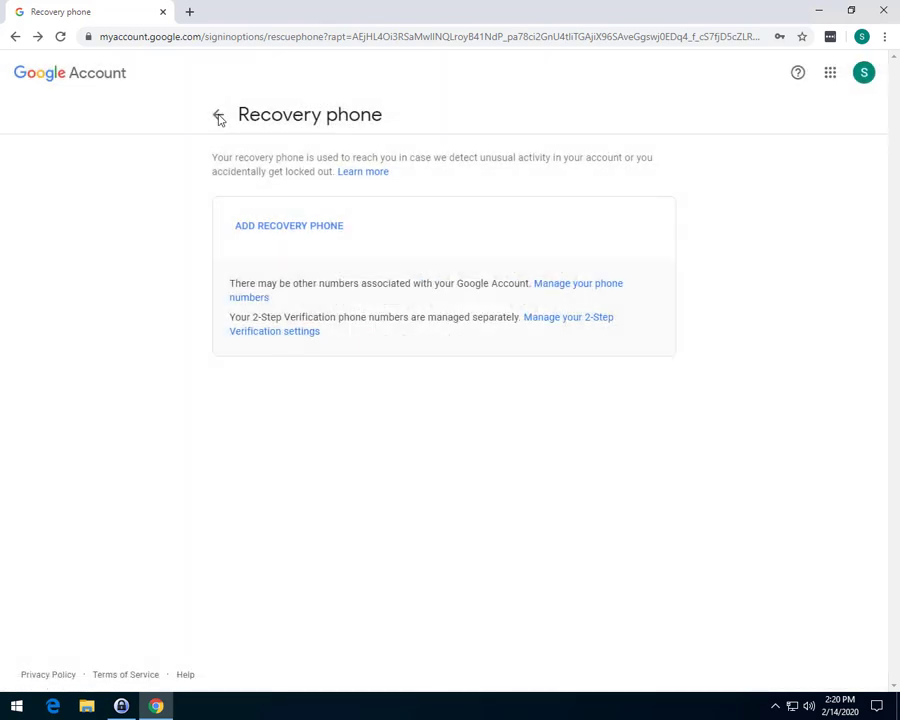
{"action": "left_click", "coordinate": [219, 117]}
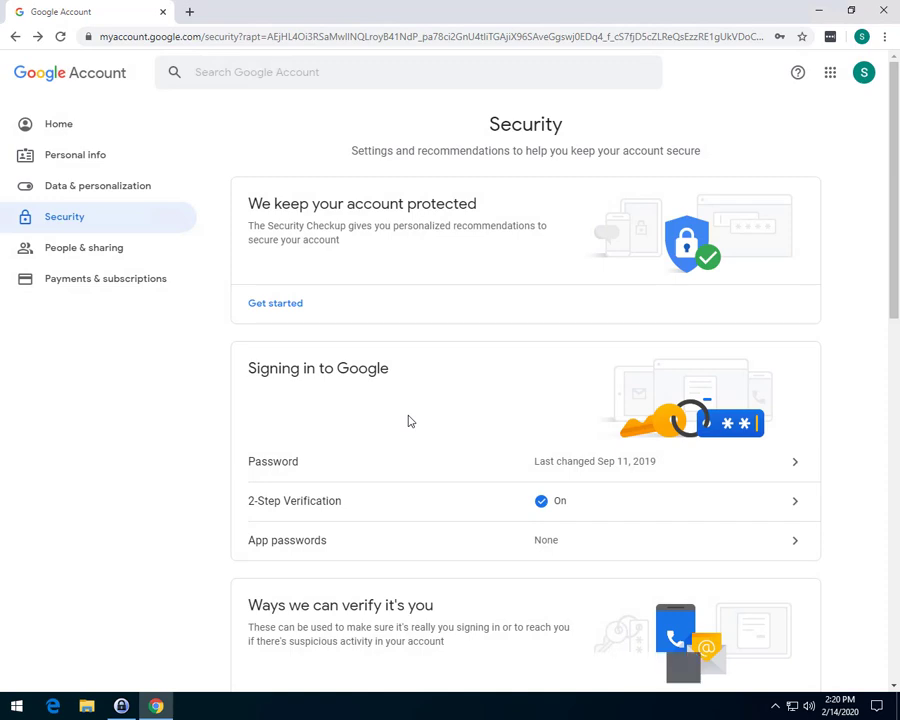
Examine the recovery email option, the recent security events and the signed-in devices on the Security page
{"action": "scroll", "coordinate": [453, 514], "scroll_direction": "down", "scroll_amount": 2}
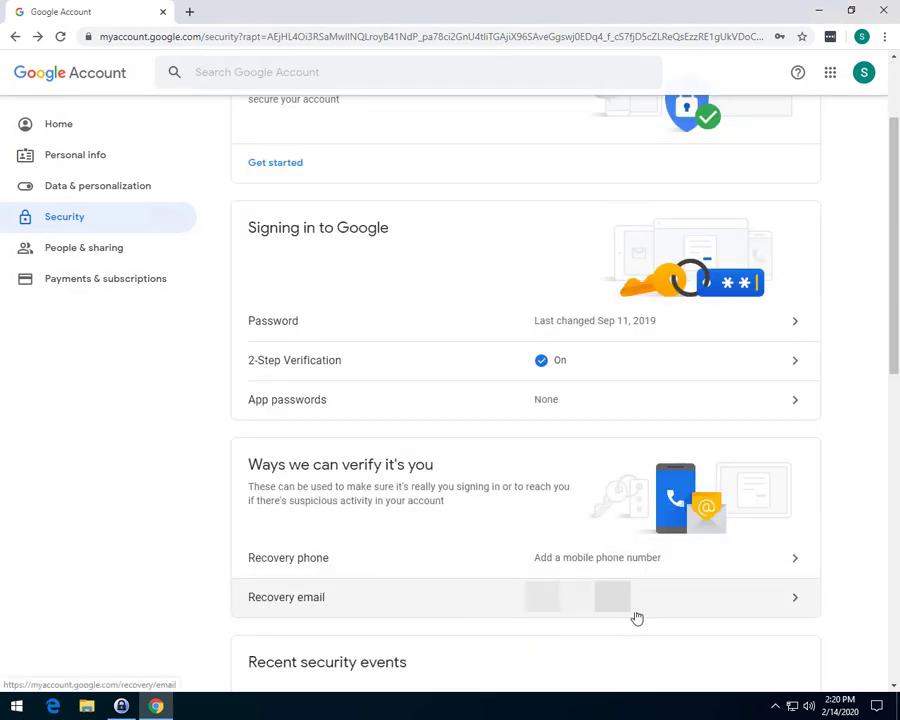
{"action": "left_click", "coordinate": [615, 609]}
{"action": "scroll", "coordinate": [576, 605], "scroll_direction": "down", "scroll_amount": 1}
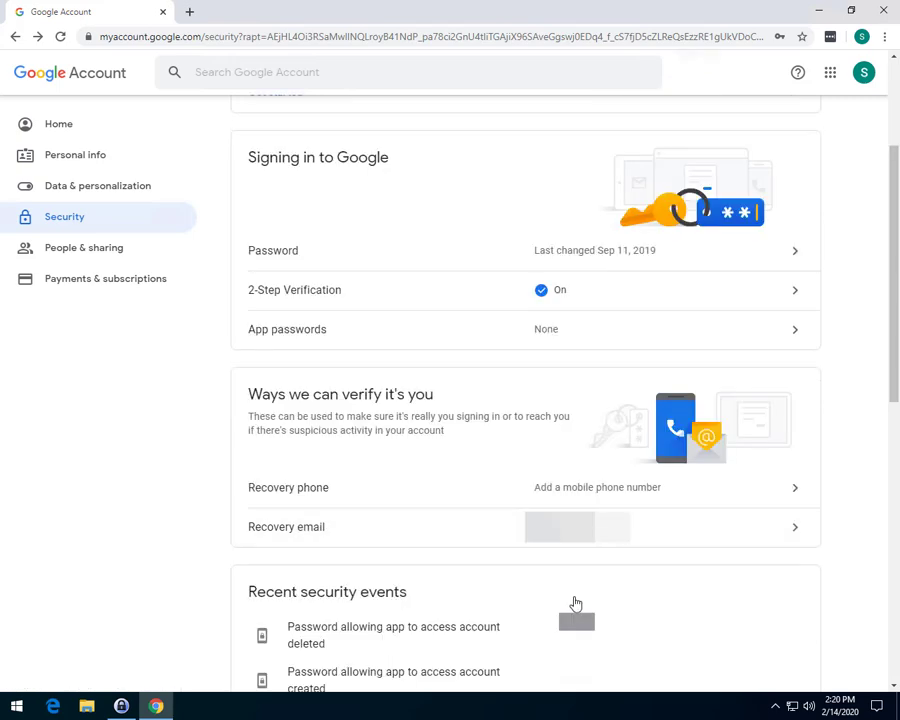
{"action": "scroll", "coordinate": [576, 605], "scroll_direction": "down", "scroll_amount": 1}
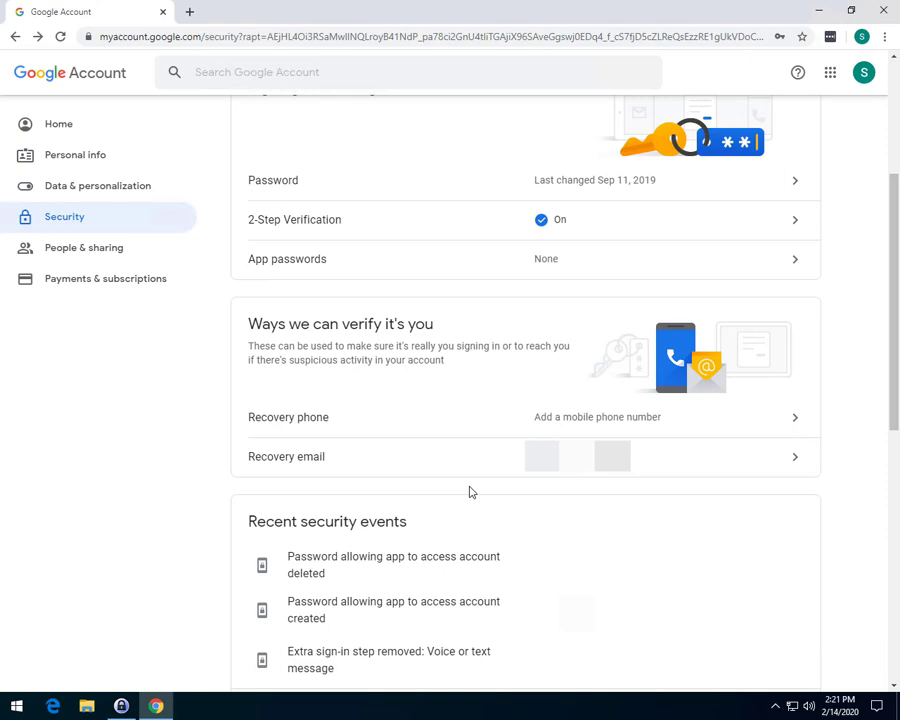
{"action": "scroll", "coordinate": [471, 492], "scroll_direction": "down", "scroll_amount": 4}
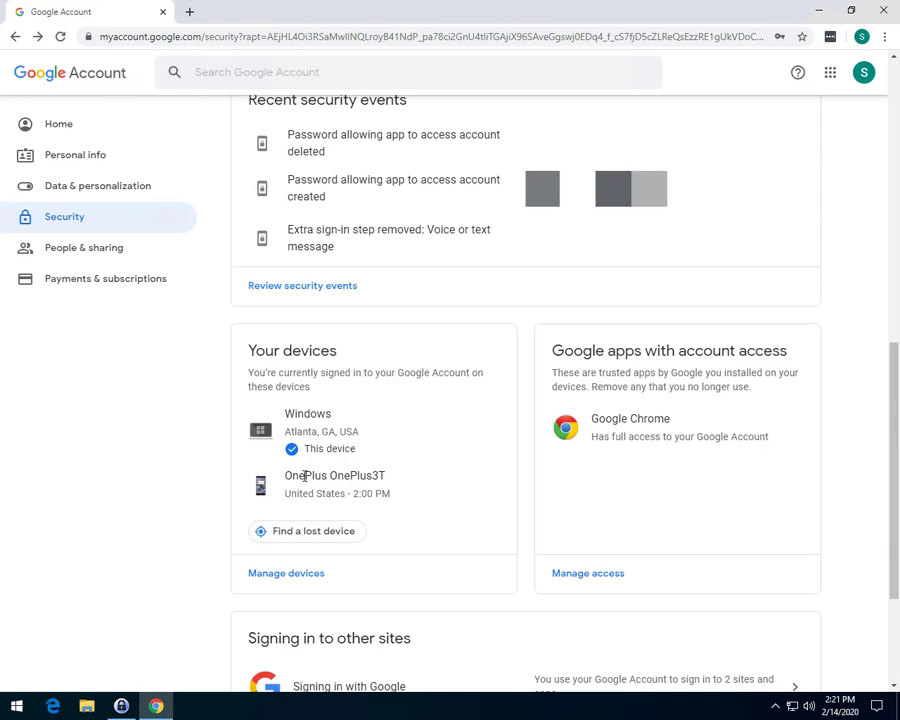
Open the device management page in a new browser tab and switch to it
{"action": "right_click", "coordinate": [280, 577]}
{"action": "left_click", "coordinate": [330, 444]}
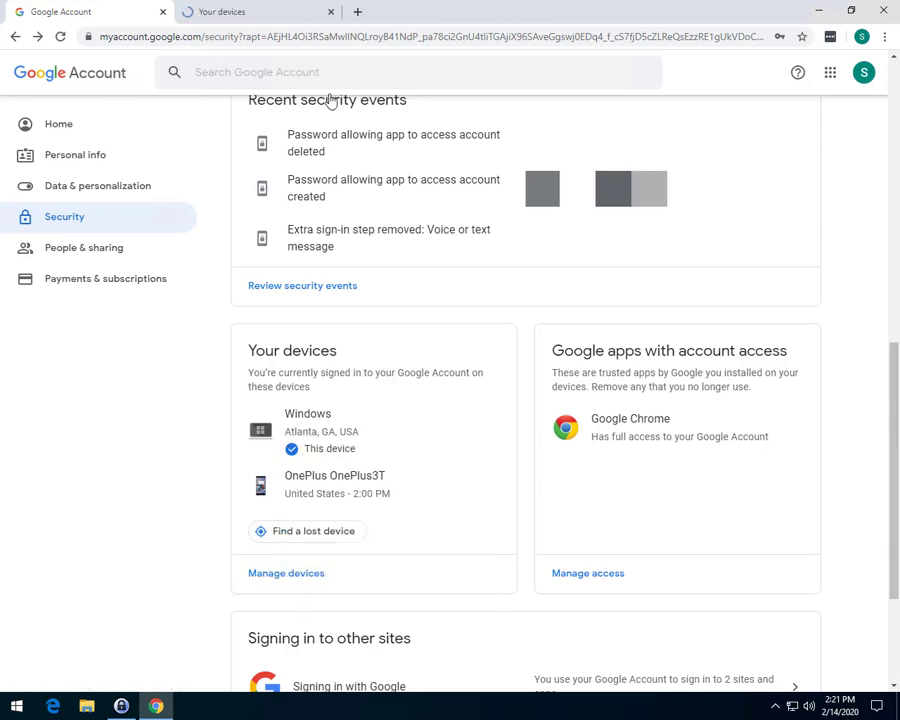
{"action": "left_click", "coordinate": [212, 14]}
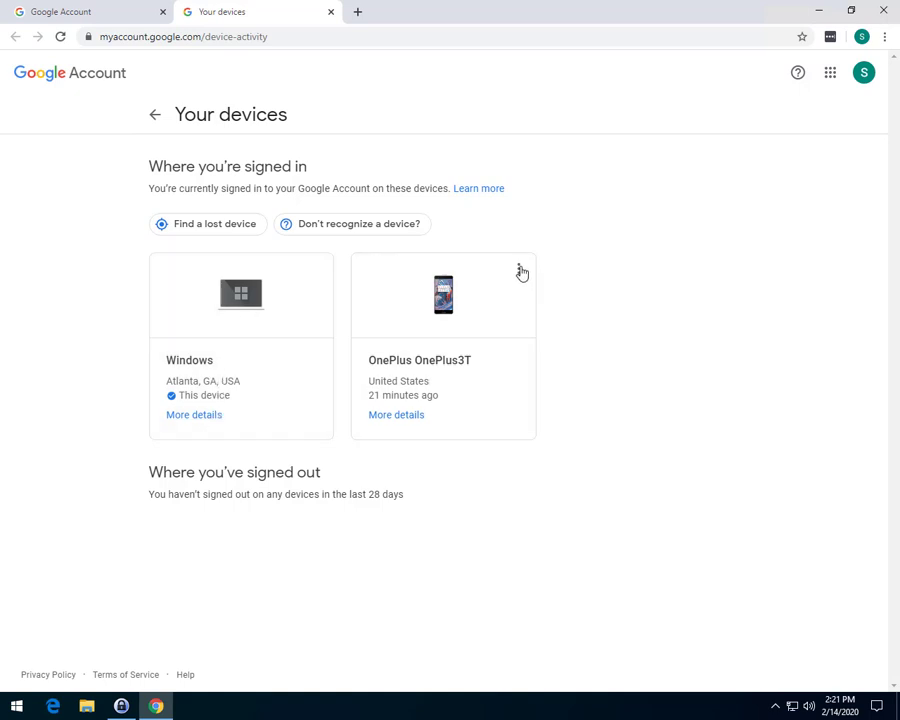
Examine the available actions and sign-in details for the OnePlus OnePlus3T, and return to the device list
{"action": "left_click", "coordinate": [518, 270]}
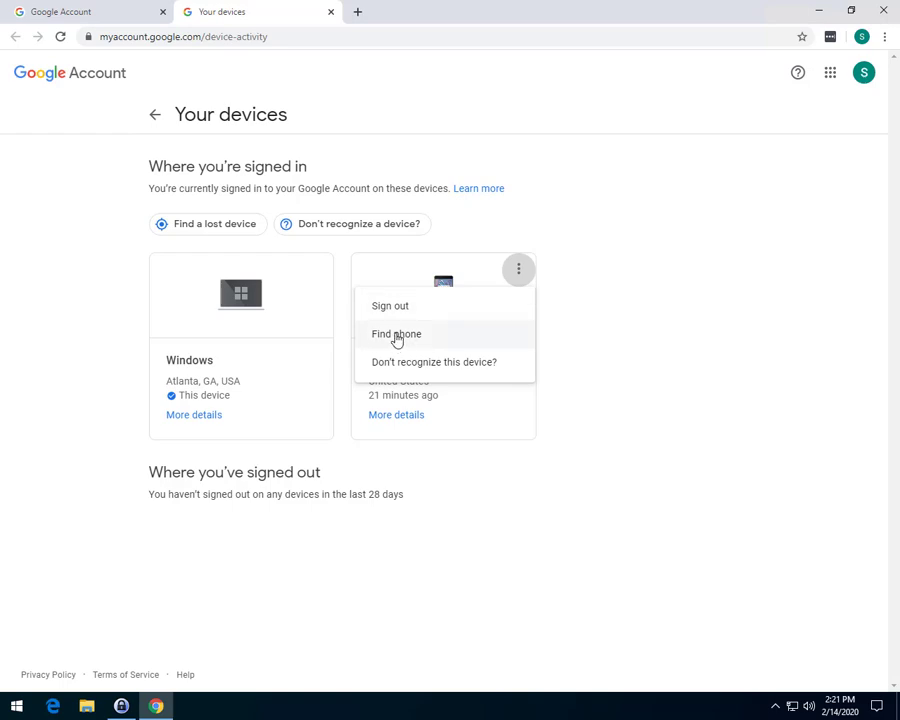
{"action": "left_click", "coordinate": [592, 334]}
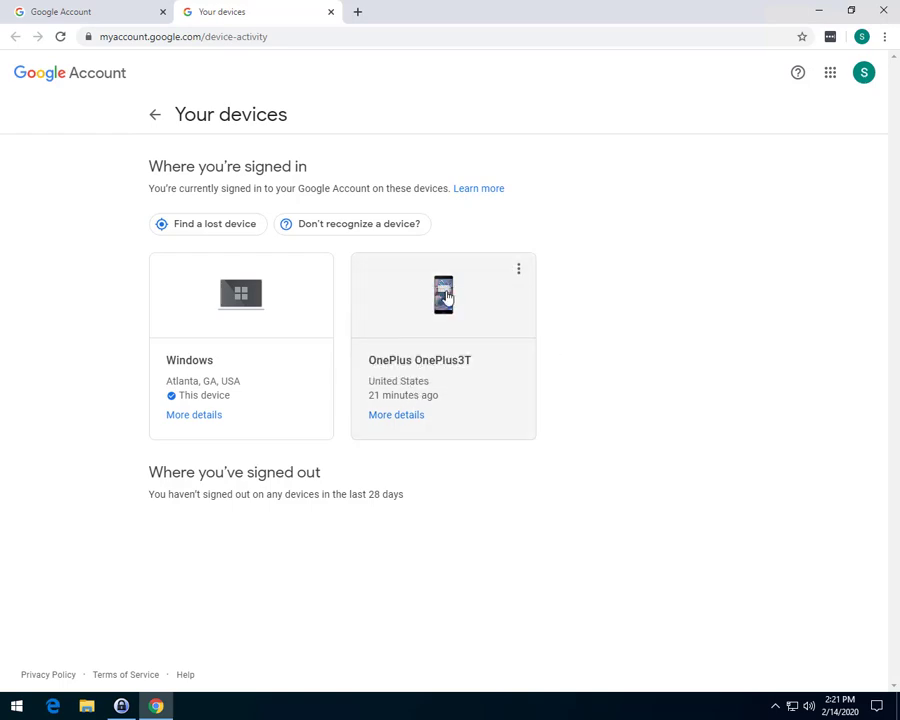
{"action": "left_click", "coordinate": [400, 416]}
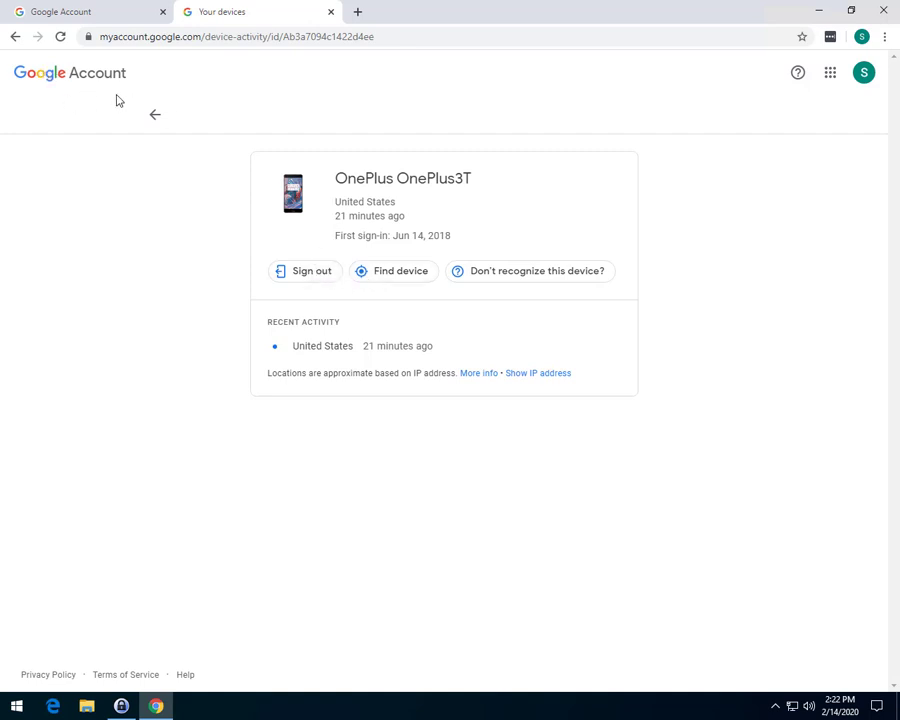
{"action": "left_click", "coordinate": [155, 114]}
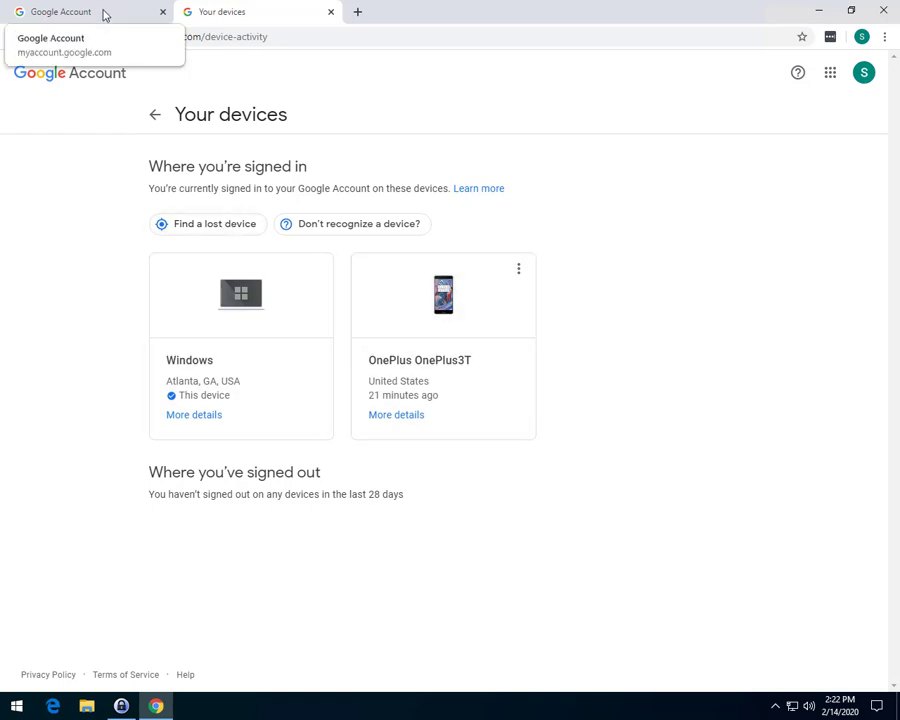
Return to the Security page, open the access management page for Google apps in a new browser tab and switch to it
{"action": "left_click", "coordinate": [104, 14]}
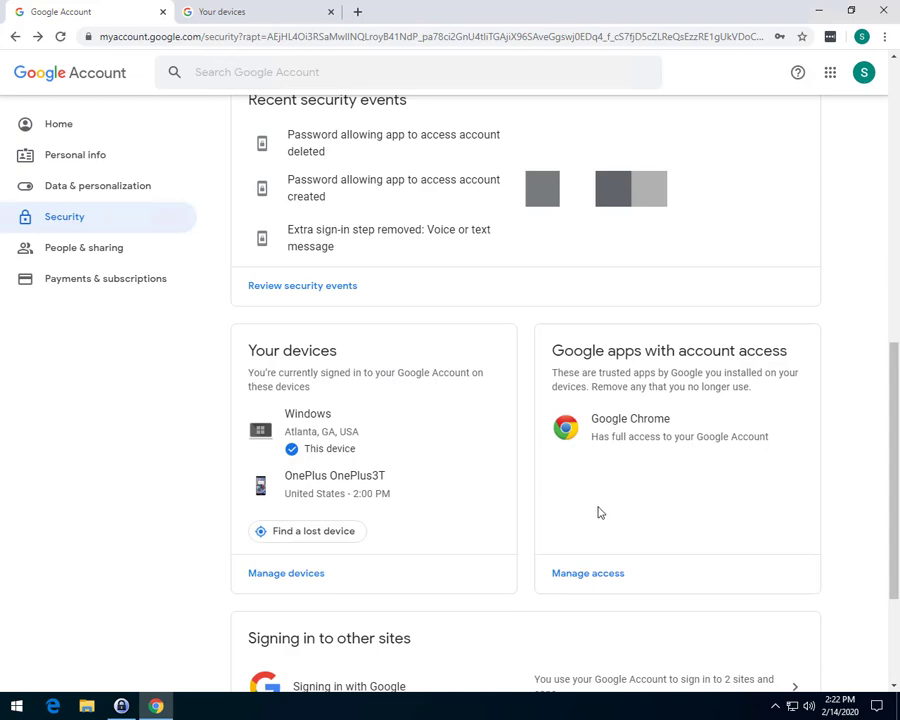
{"action": "right_click", "coordinate": [590, 579]}
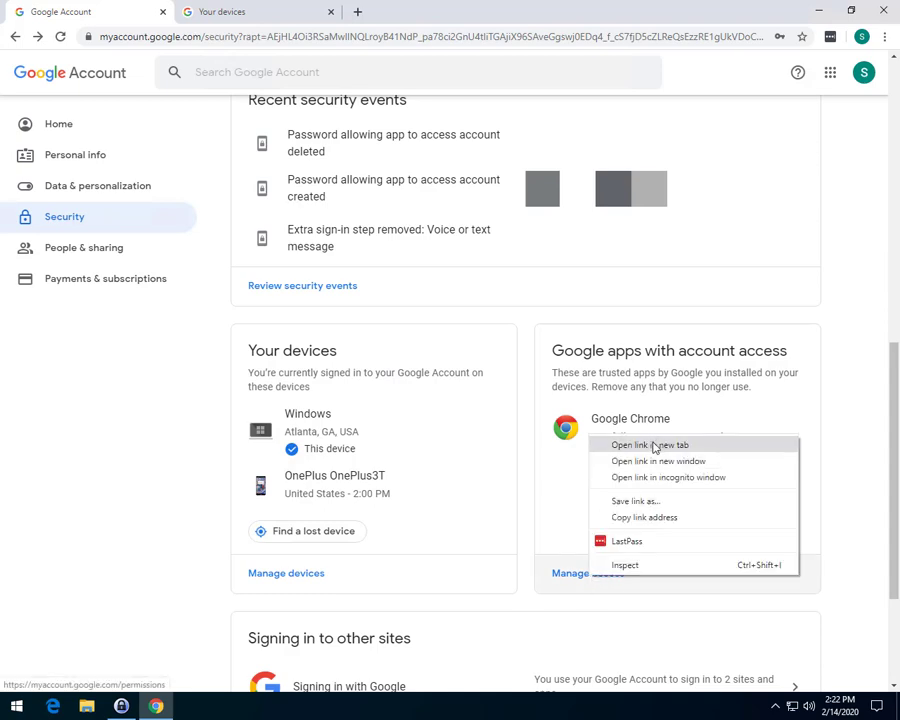
{"action": "left_click", "coordinate": [654, 447]}
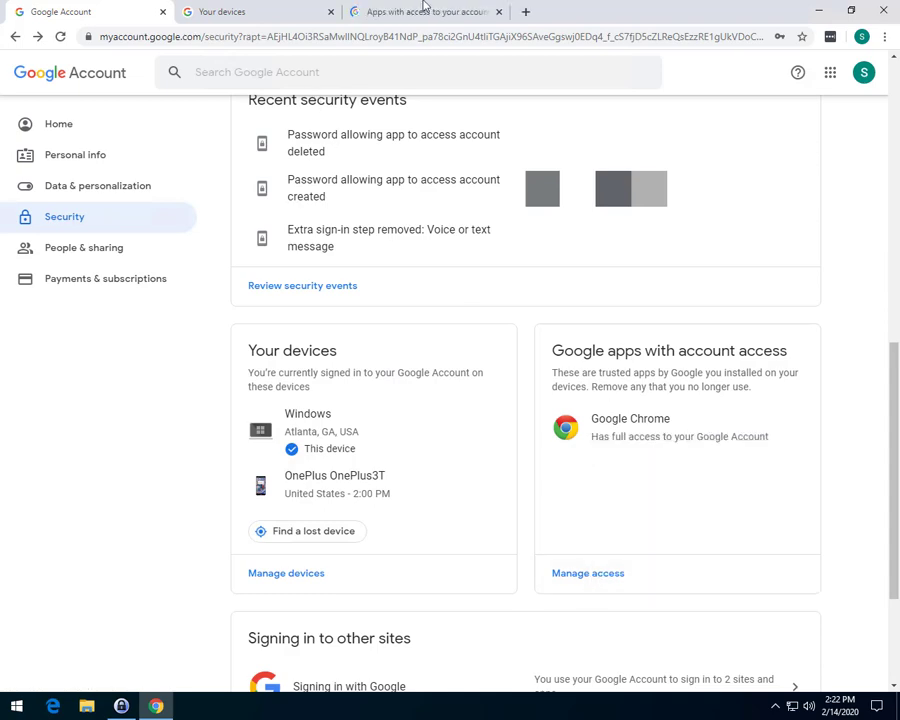
{"action": "left_click", "coordinate": [422, 10]}
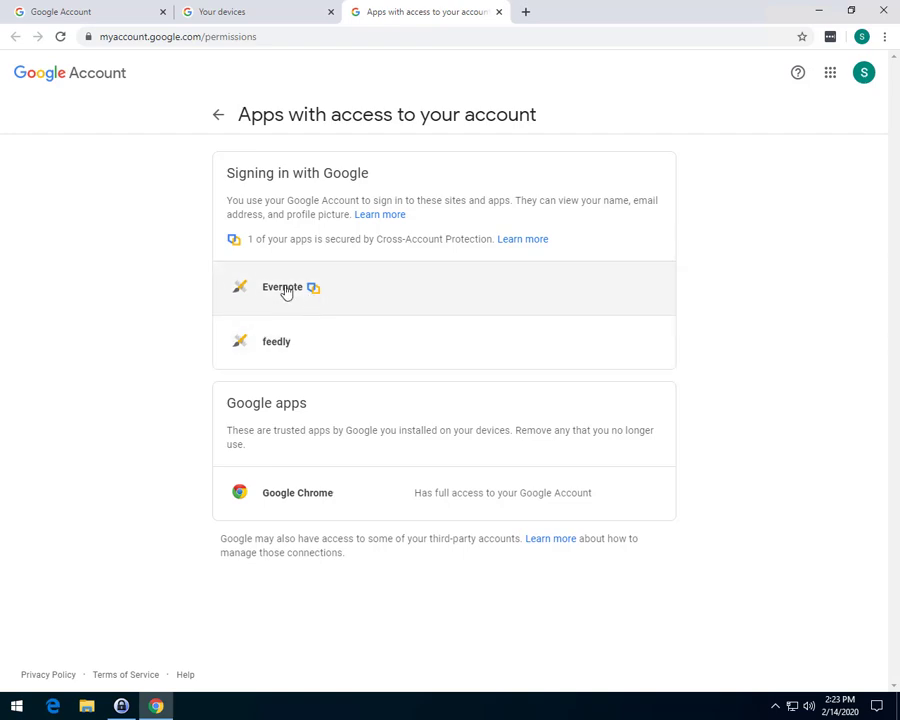
Examine the permissions and access details granted to Evernote and feedly
{"action": "left_click", "coordinate": [284, 293]}
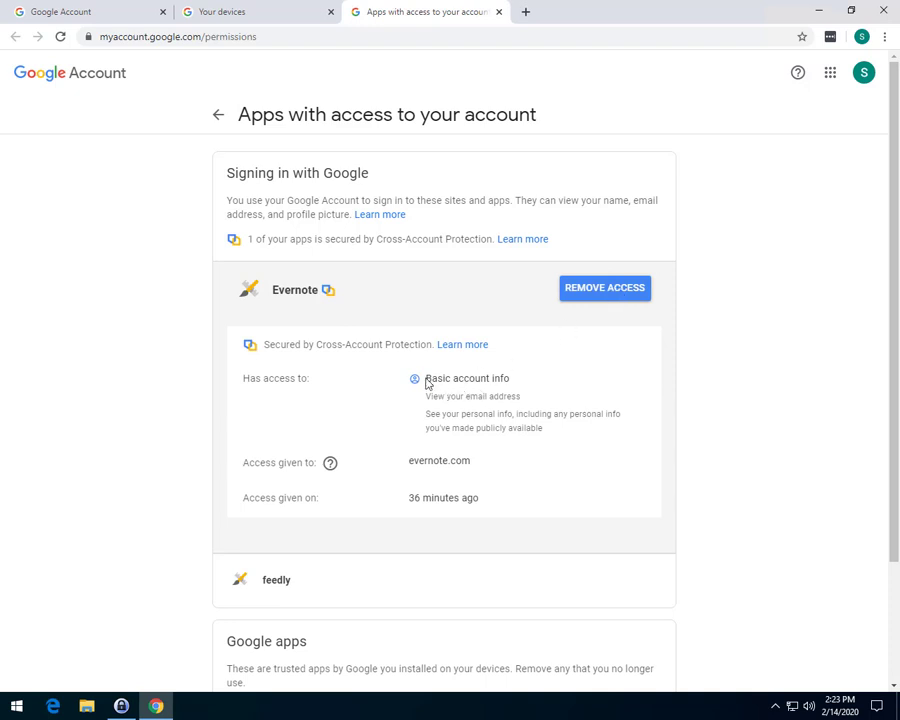
{"action": "left_click_drag", "start_coordinate": [249, 378], "coordinate": [490, 428]}
{"action": "left_click", "coordinate": [299, 380]}
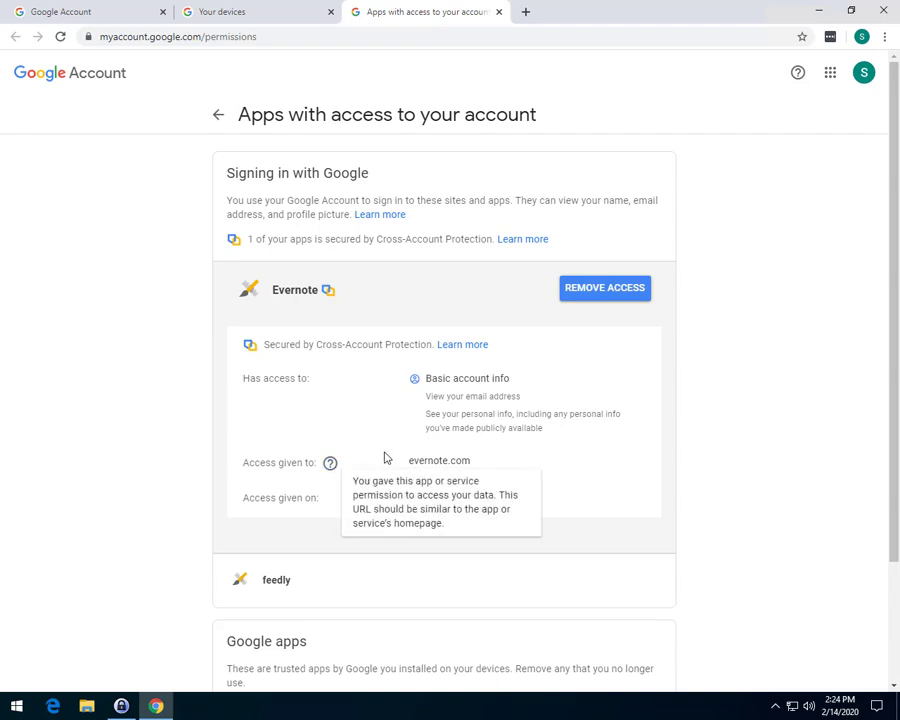
{"action": "left_click", "coordinate": [307, 578]}
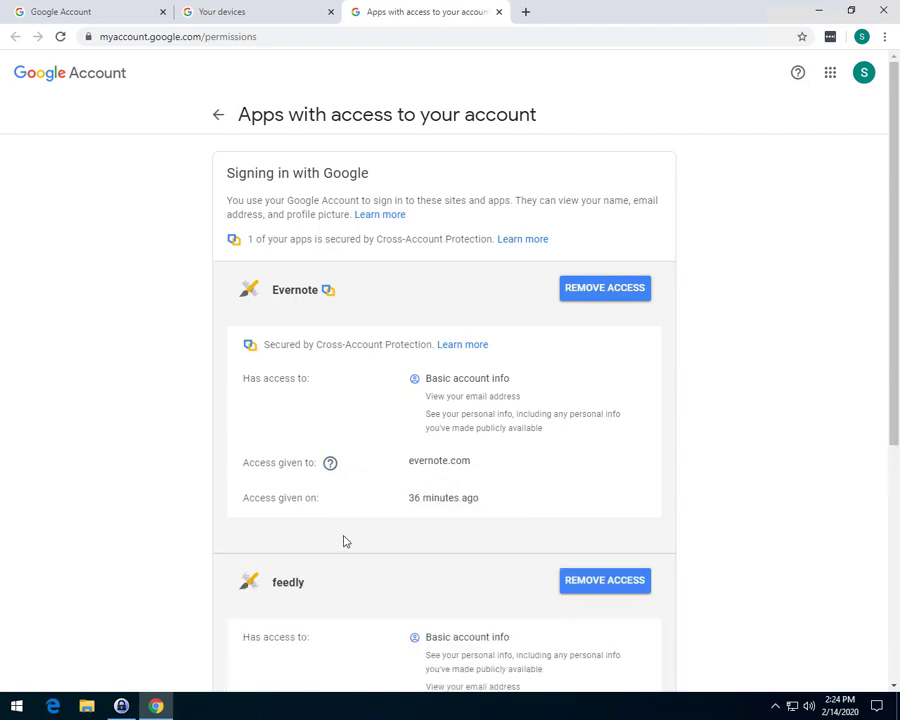
{"action": "scroll", "coordinate": [343, 538], "scroll_direction": "down", "scroll_amount": 2}
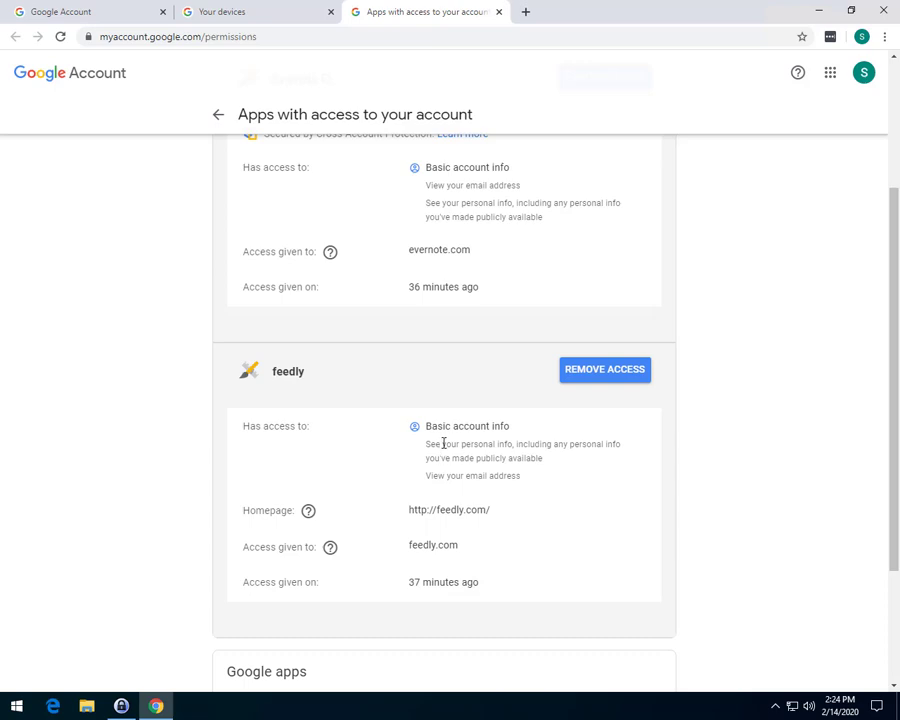
{"action": "scroll", "coordinate": [463, 458], "scroll_direction": "up", "scroll_amount": 3}
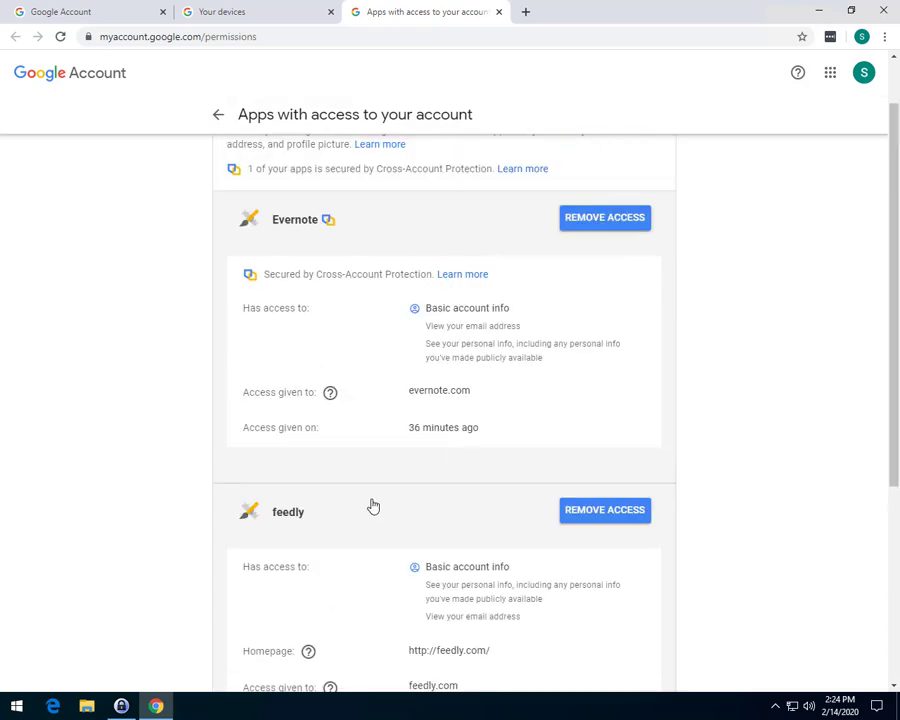
Collapse the feedly details and remove Evernote's access to the Google Account
{"action": "left_click", "coordinate": [300, 509]}
{"action": "left_click", "coordinate": [312, 510]}
{"action": "left_click", "coordinate": [342, 522]}
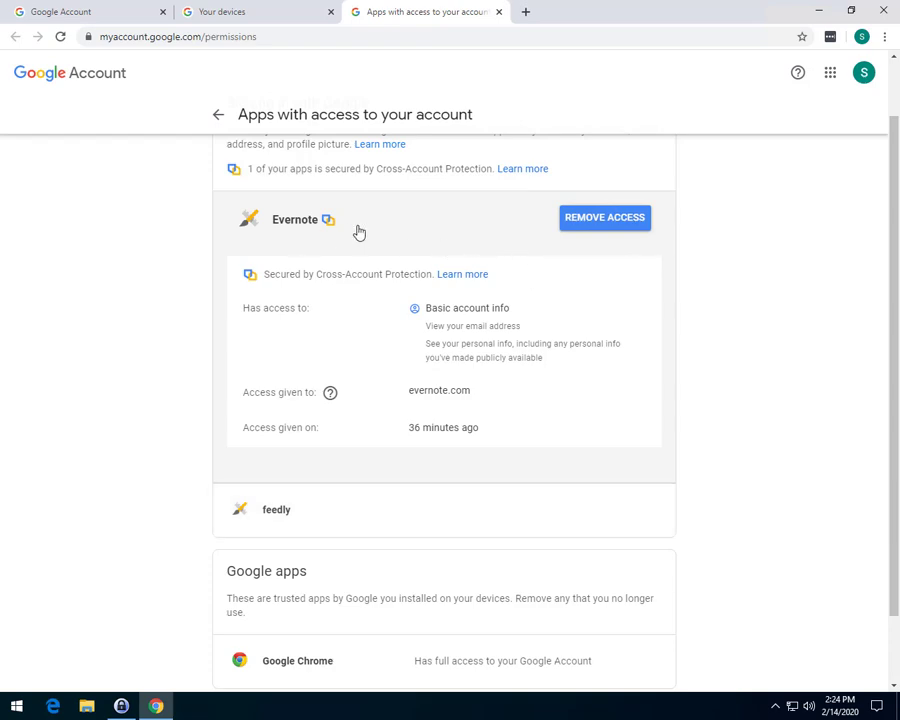
{"action": "left_click", "coordinate": [618, 228]}
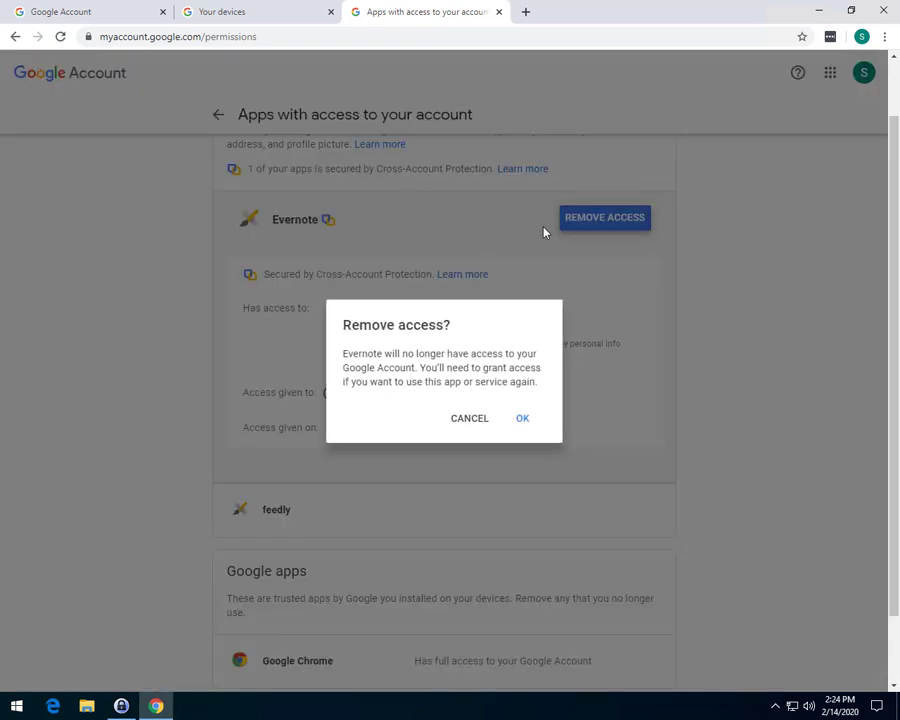
{"action": "left_click", "coordinate": [524, 421]}
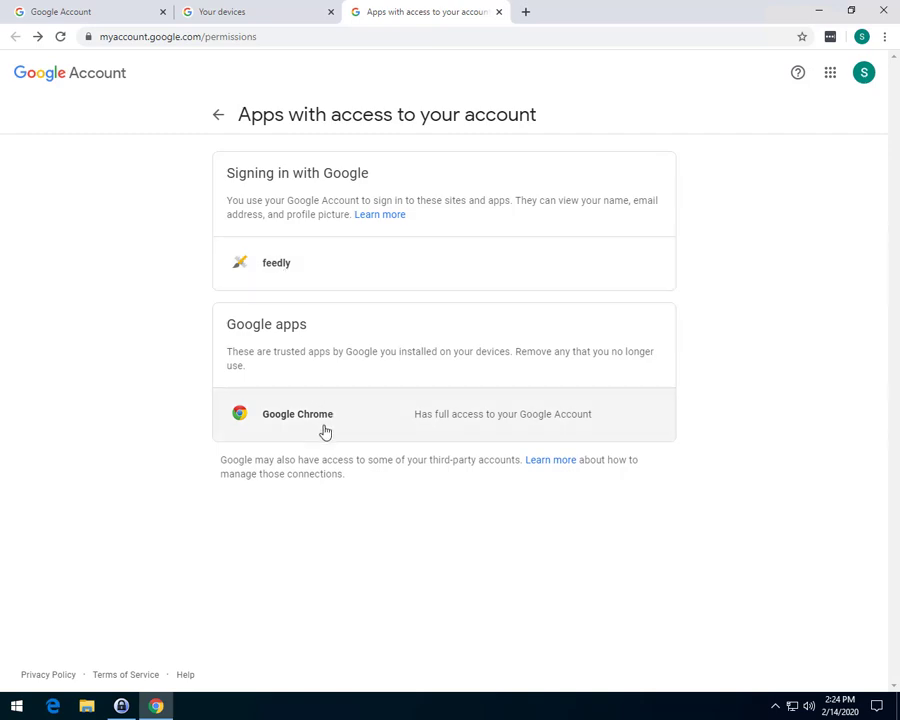
Return to the Security page, open the Password Manager and dismiss its welcome message
{"action": "left_click", "coordinate": [98, 10]}
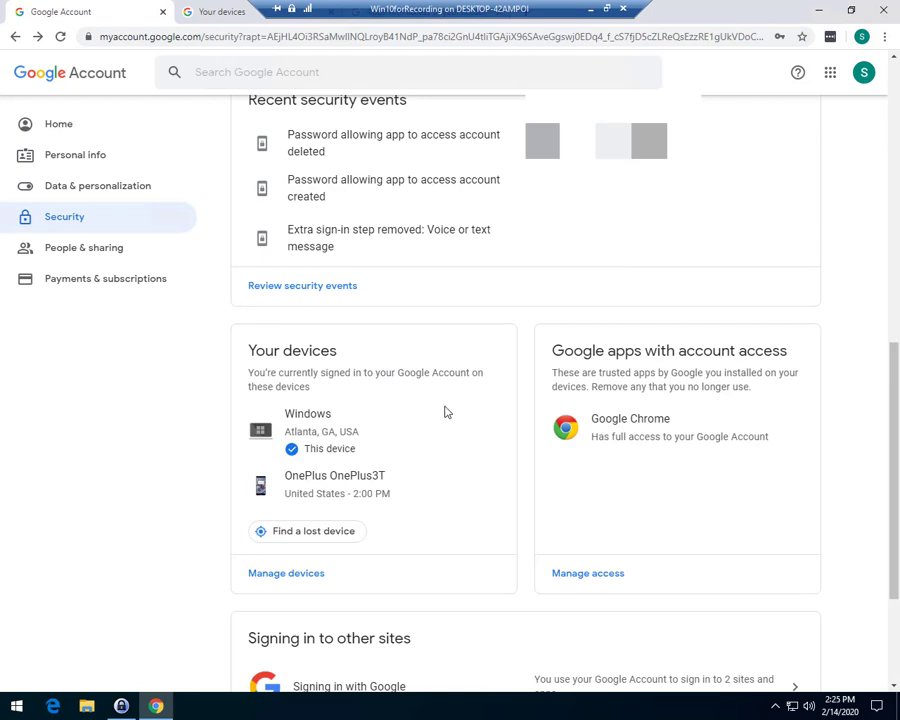
{"action": "scroll", "coordinate": [445, 408], "scroll_direction": "down", "scroll_amount": 3}
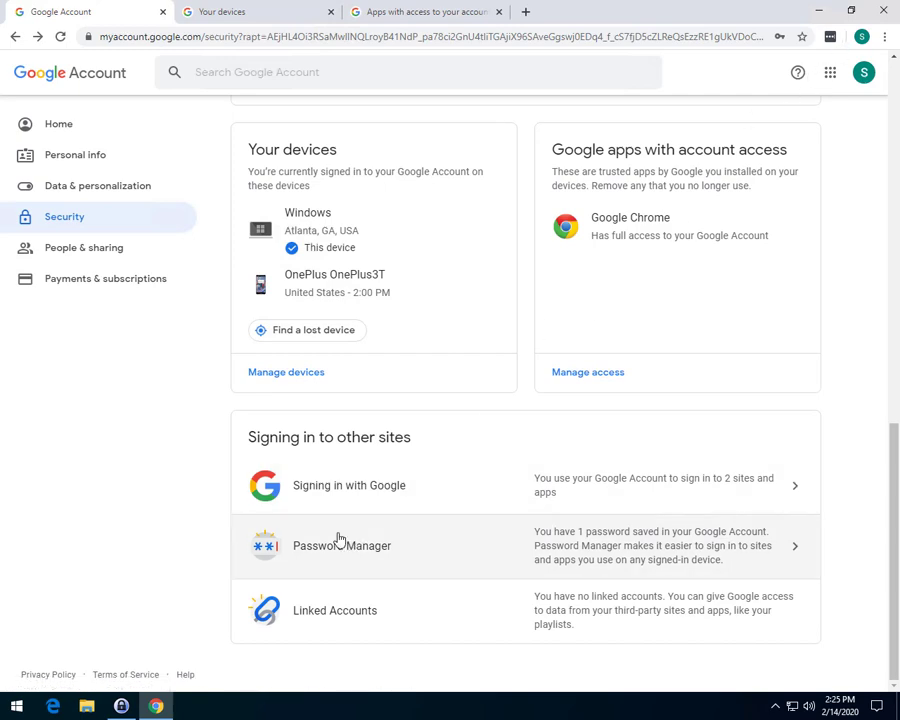
{"action": "left_click", "coordinate": [381, 555]}
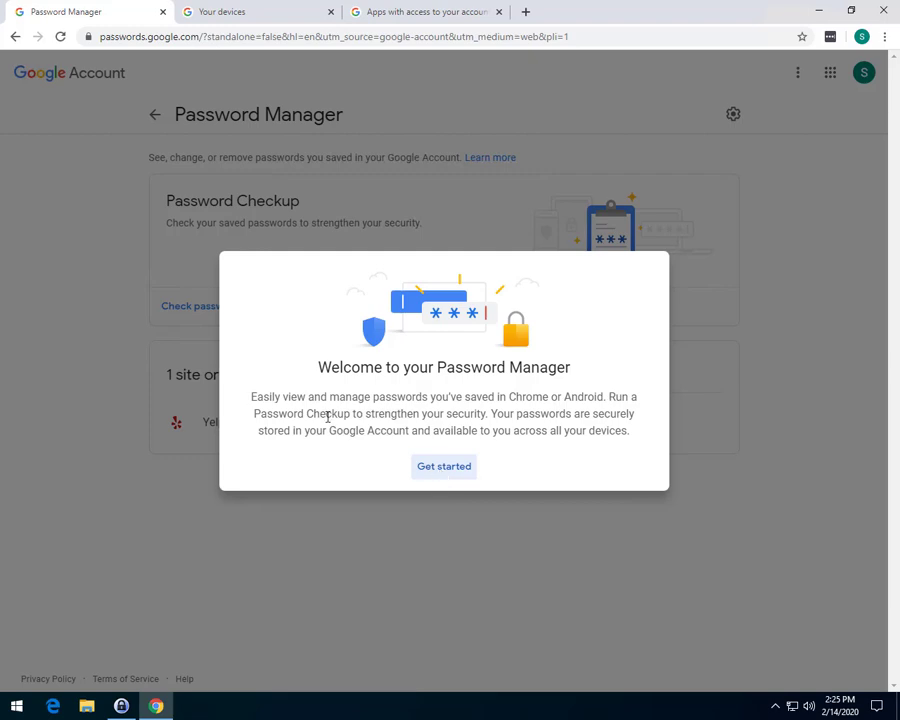
{"action": "left_click", "coordinate": [444, 467]}
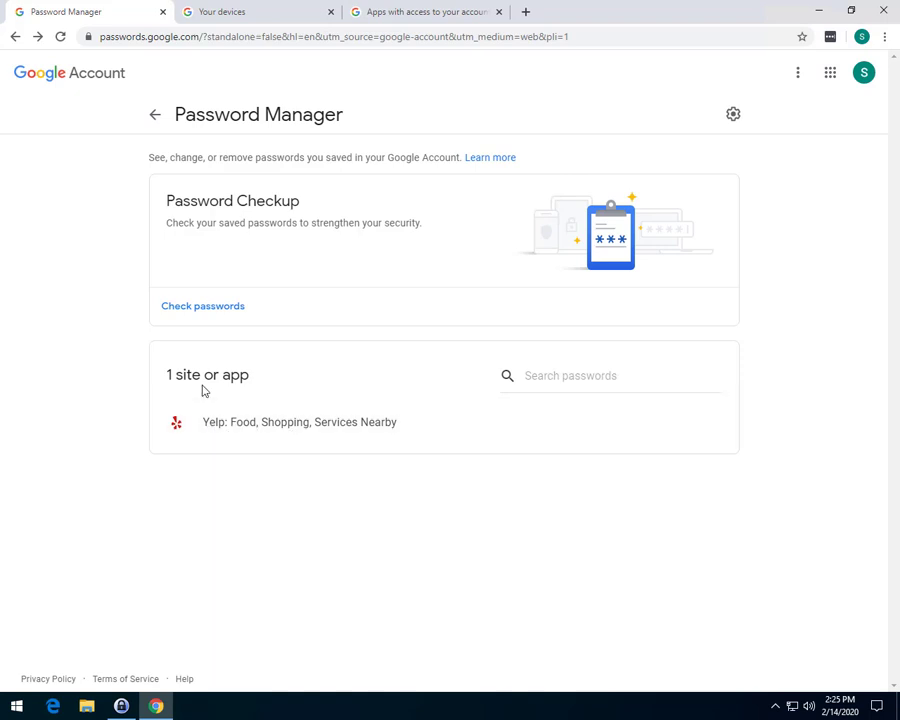
Open the saved Yelp entry, verifying identity with the account password copied from the Gmail entry in KeePass
{"action": "left_click", "coordinate": [282, 440]}
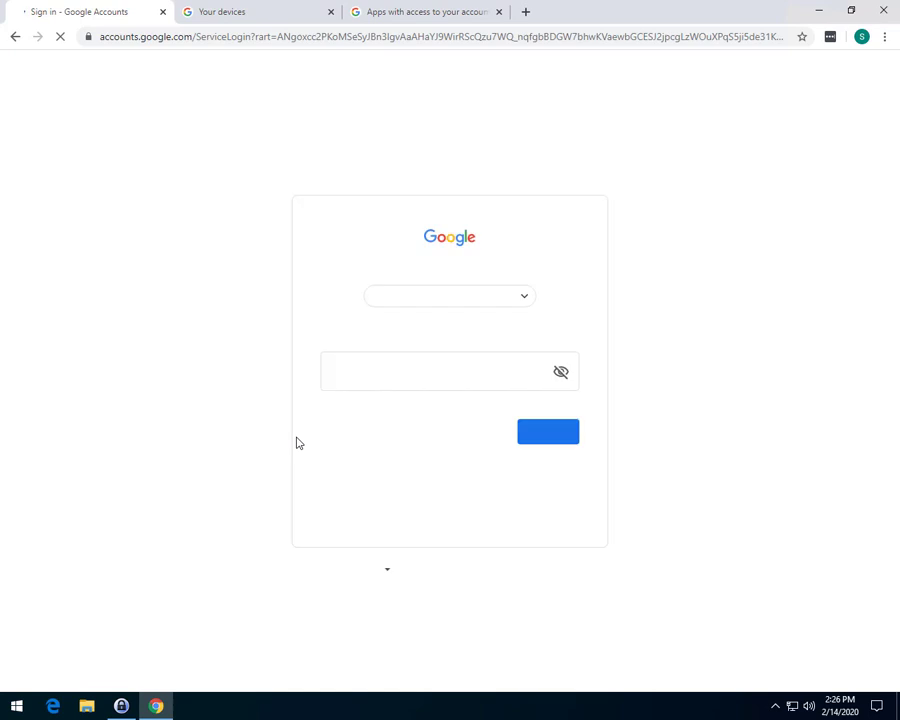
{"action": "left_click", "coordinate": [124, 706]}
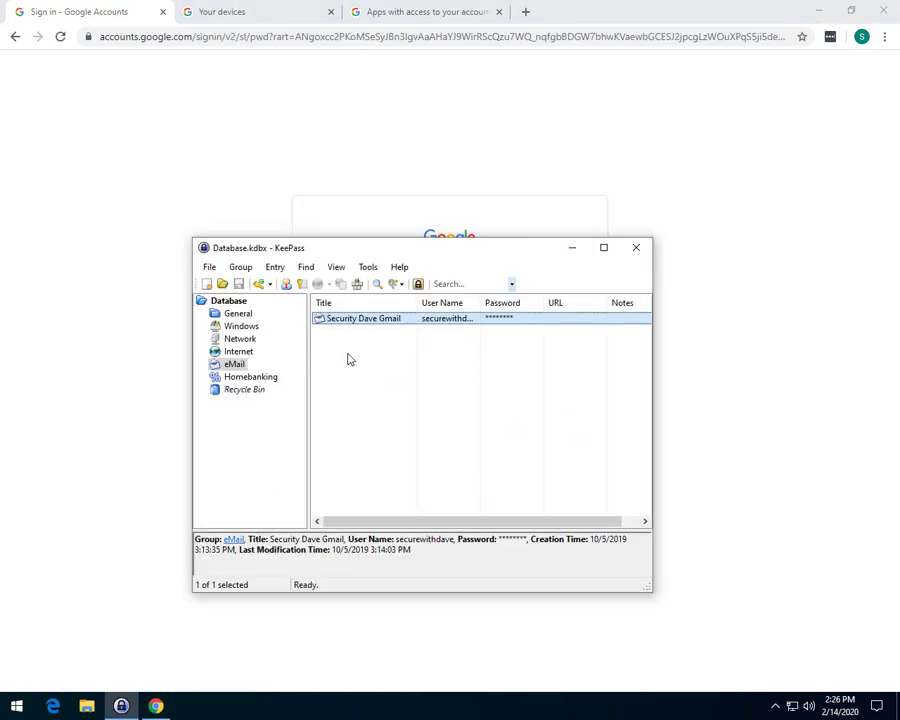
{"action": "right_click", "coordinate": [360, 318]}
{"action": "left_click", "coordinate": [380, 340]}
{"action": "left_click", "coordinate": [392, 233]}
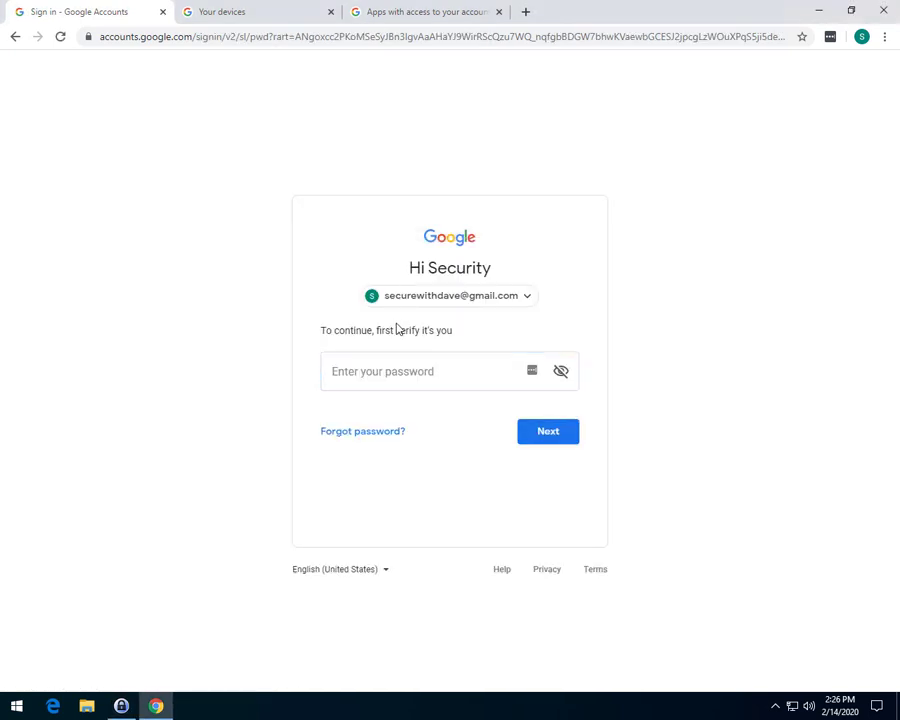
{"action": "left_click", "coordinate": [430, 371]}
{"action": "key", "text": "ctrl+v"}
{"action": "left_click", "coordinate": [546, 440]}
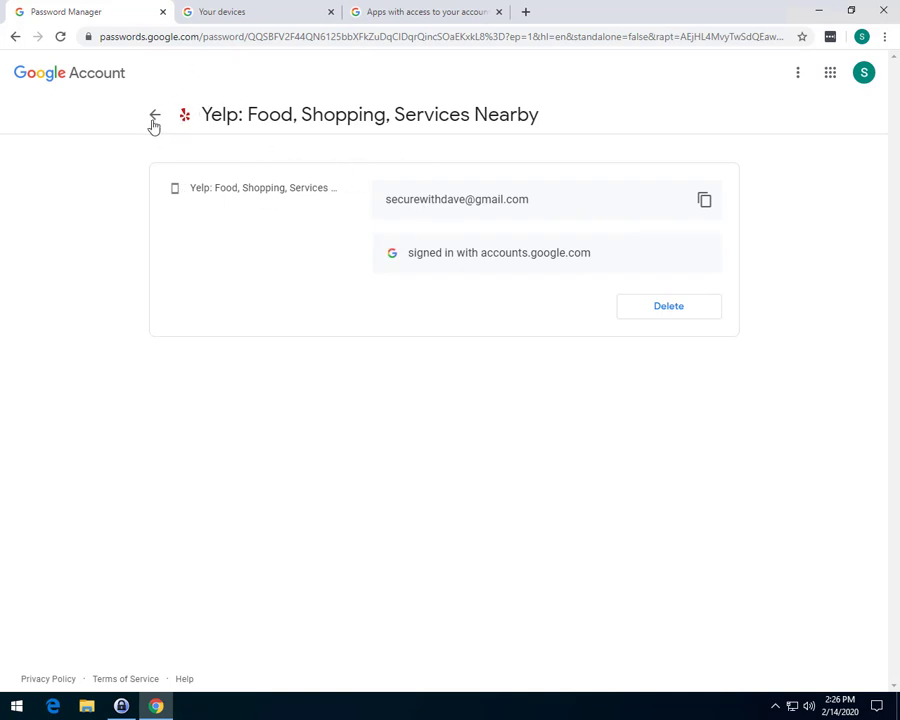
Delete the saved Yelp password and return to the Signing in to other sites section of the Security page
{"action": "left_click", "coordinate": [668, 307]}
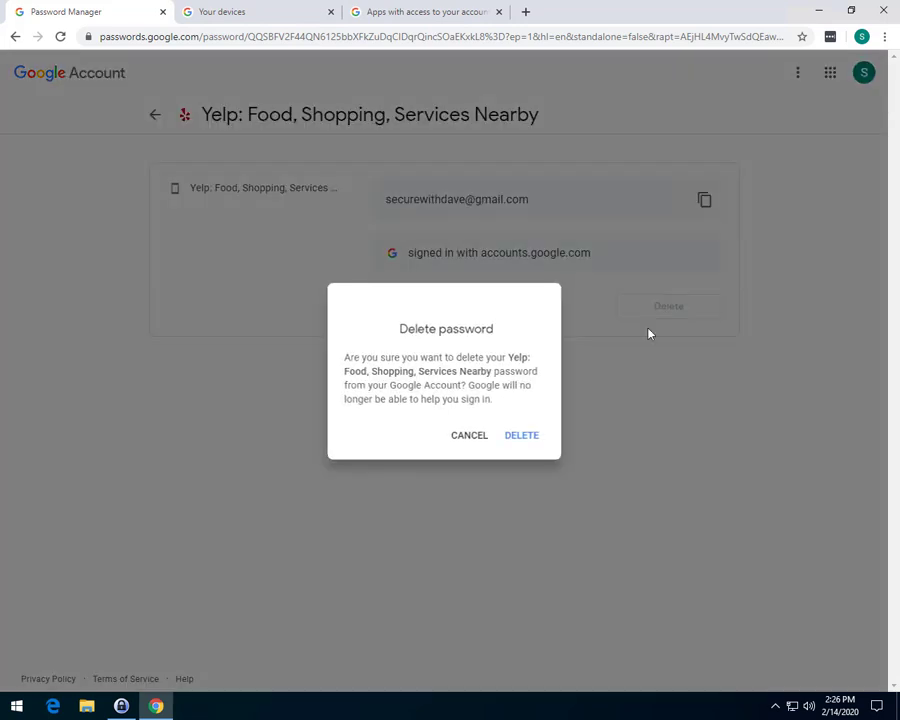
{"action": "left_click", "coordinate": [521, 438]}
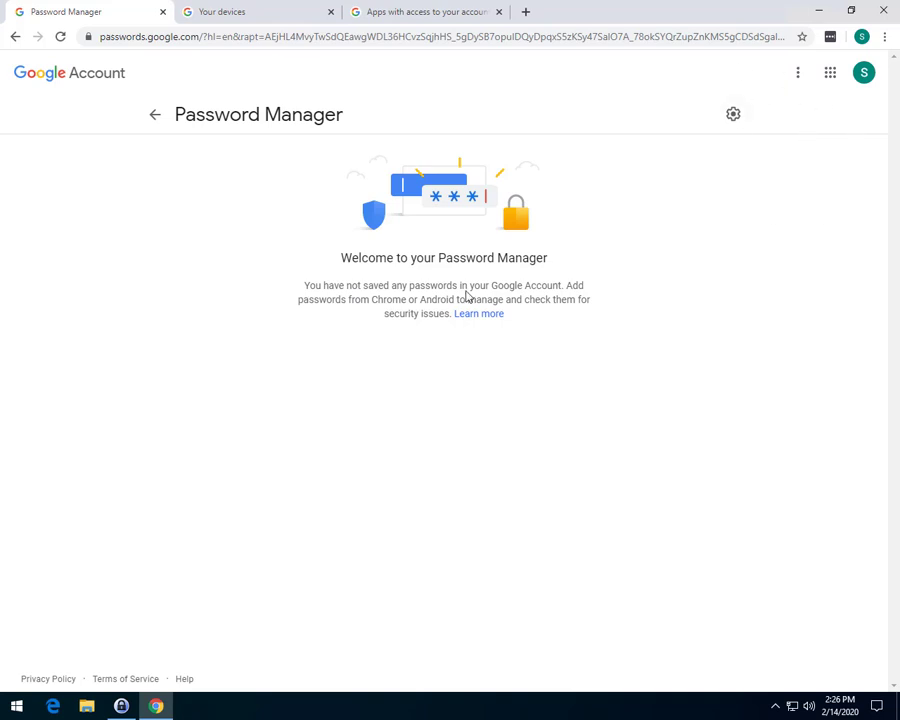
{"action": "left_click", "coordinate": [150, 119]}
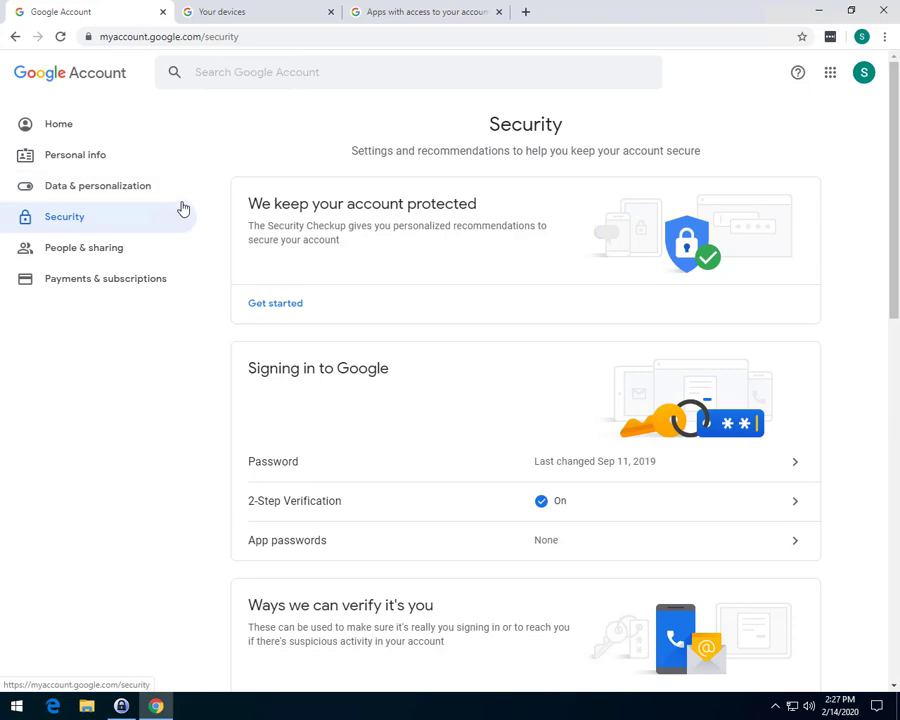
{"action": "scroll", "coordinate": [180, 206], "scroll_direction": "down", "scroll_amount": 10}
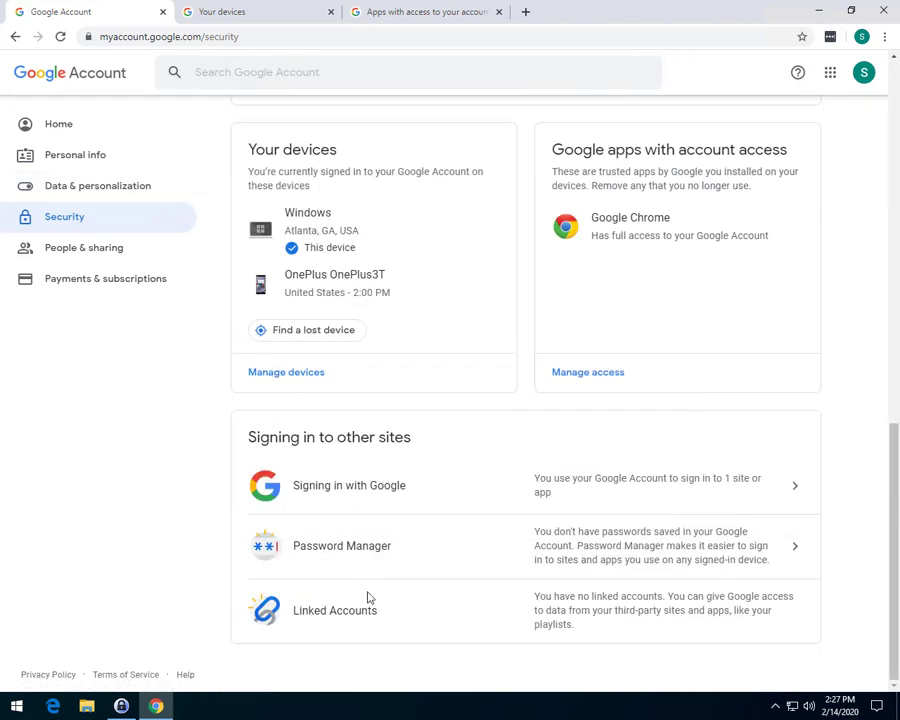